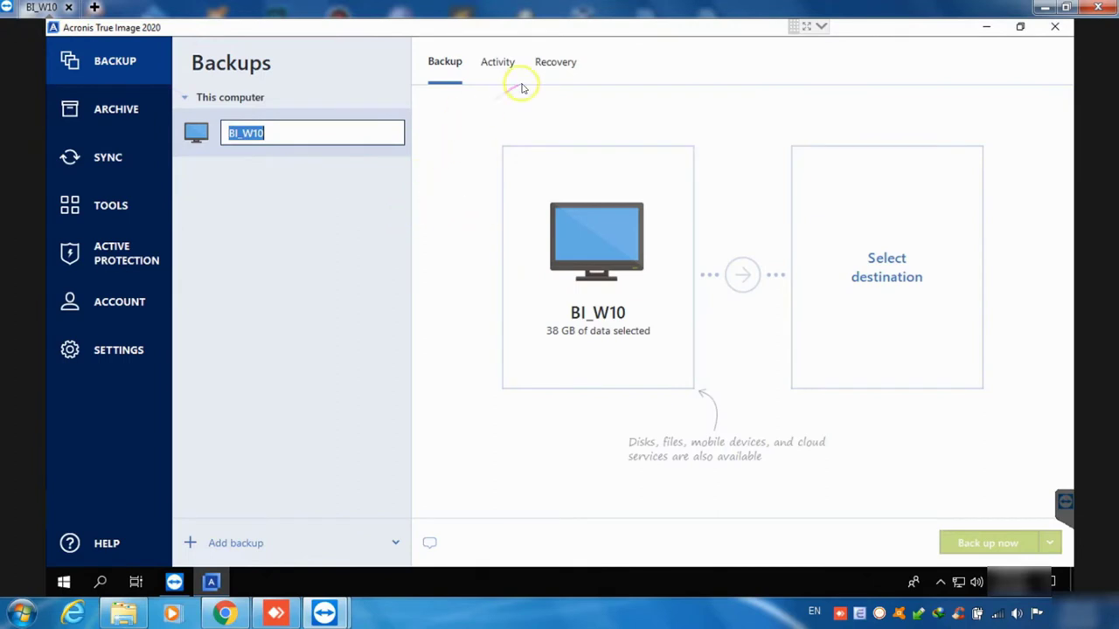
Limit the backup source to the win10x64 (C:) partition, excluding data (E:) and data2 (F:), and open the backup destination choices
{"action": "left_click", "coordinate": [465, 146]}
{"action": "left_click", "coordinate": [593, 256]}
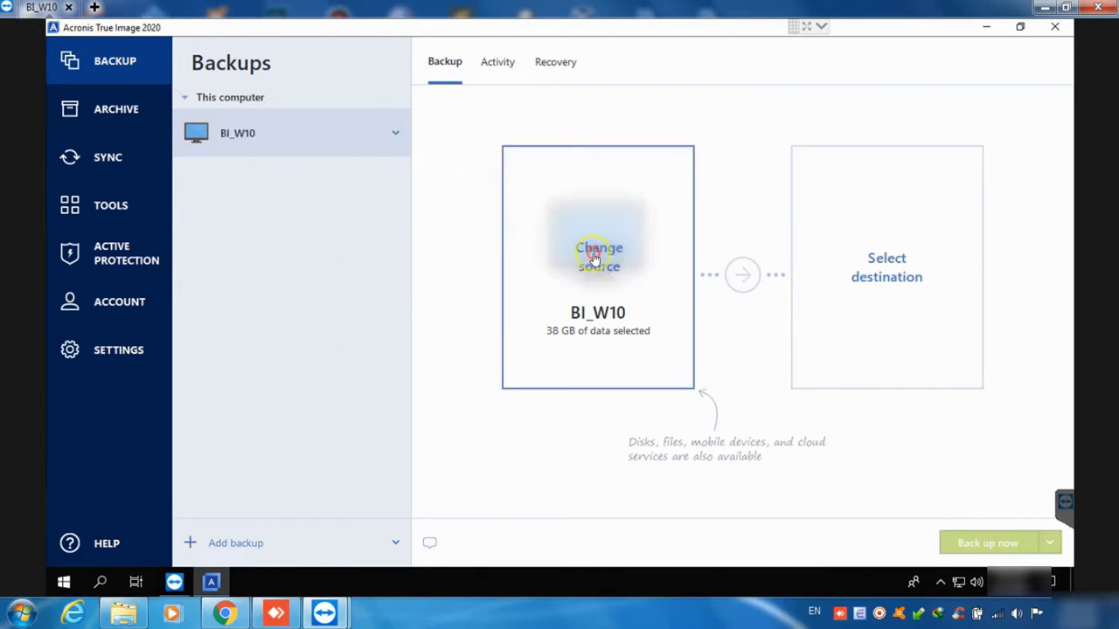
{"action": "left_click", "coordinate": [599, 250]}
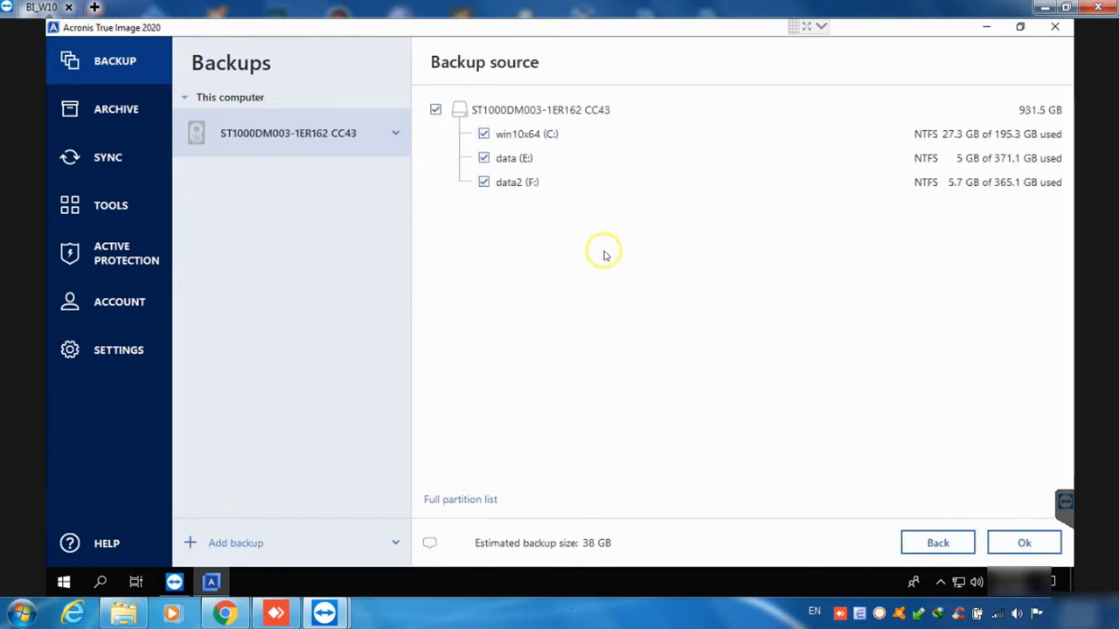
{"action": "left_click", "coordinate": [483, 181]}
{"action": "left_click", "coordinate": [484, 158]}
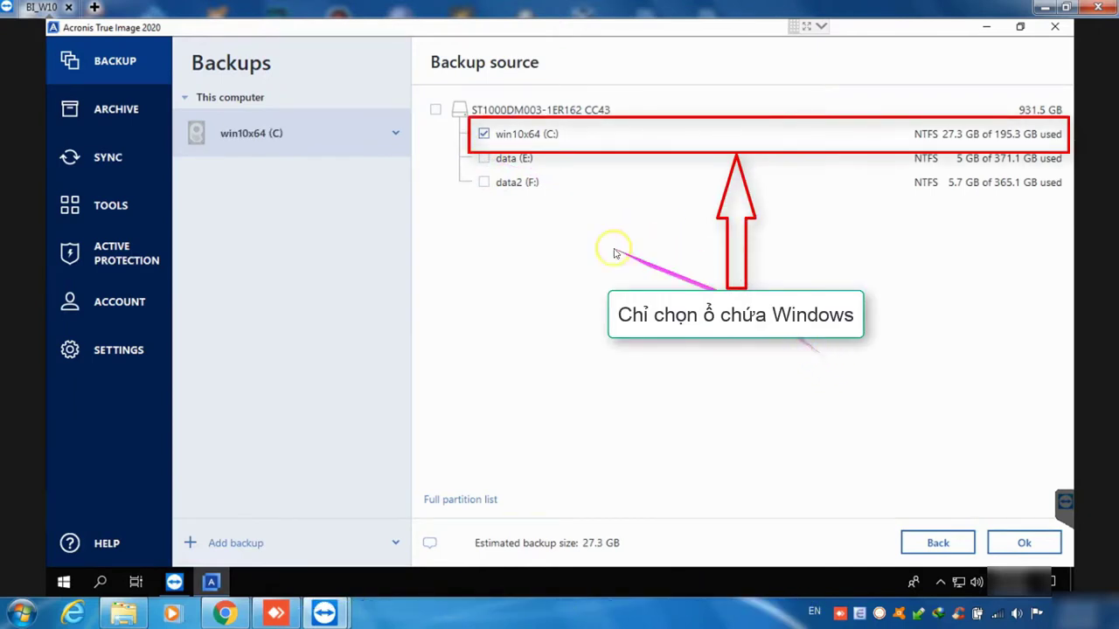
{"action": "left_click", "coordinate": [1011, 542]}
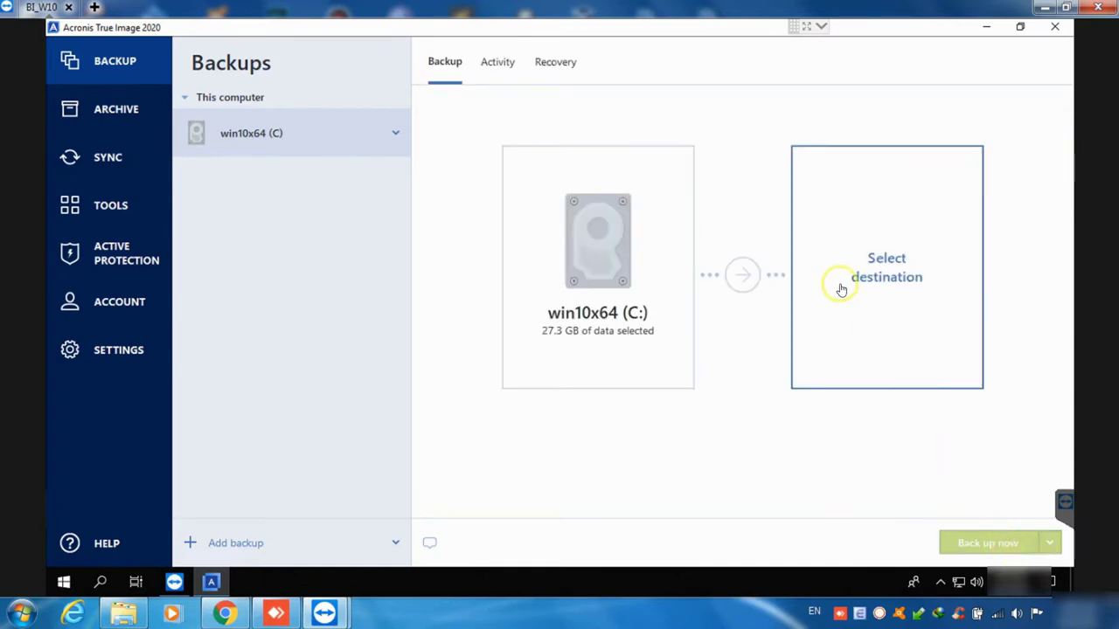
{"action": "left_click", "coordinate": [863, 266]}
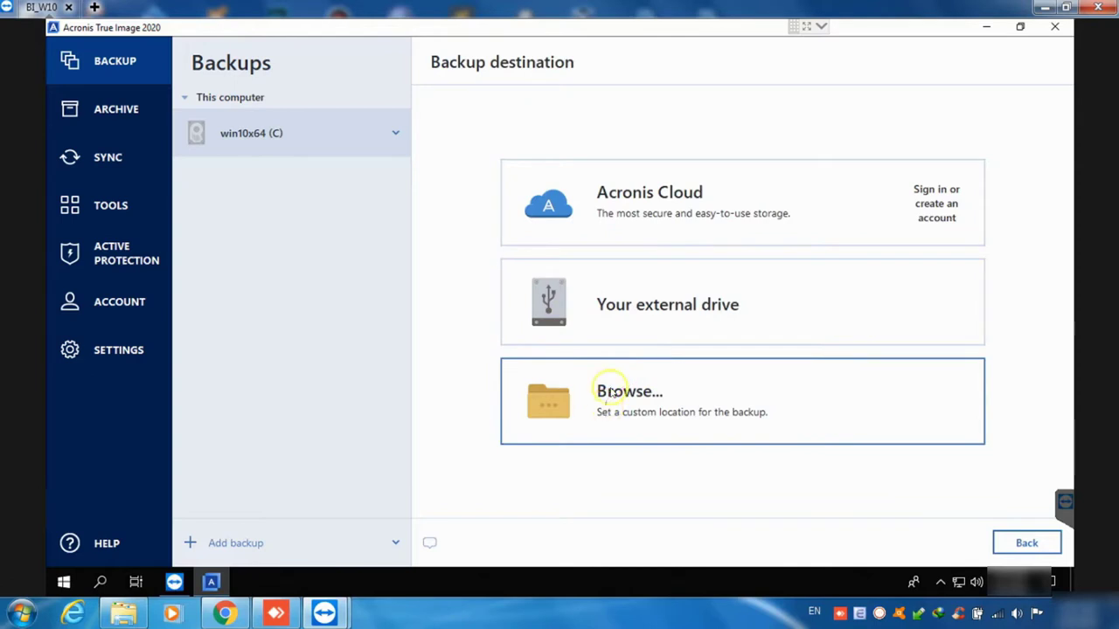
{"action": "left_click", "coordinate": [612, 306]}
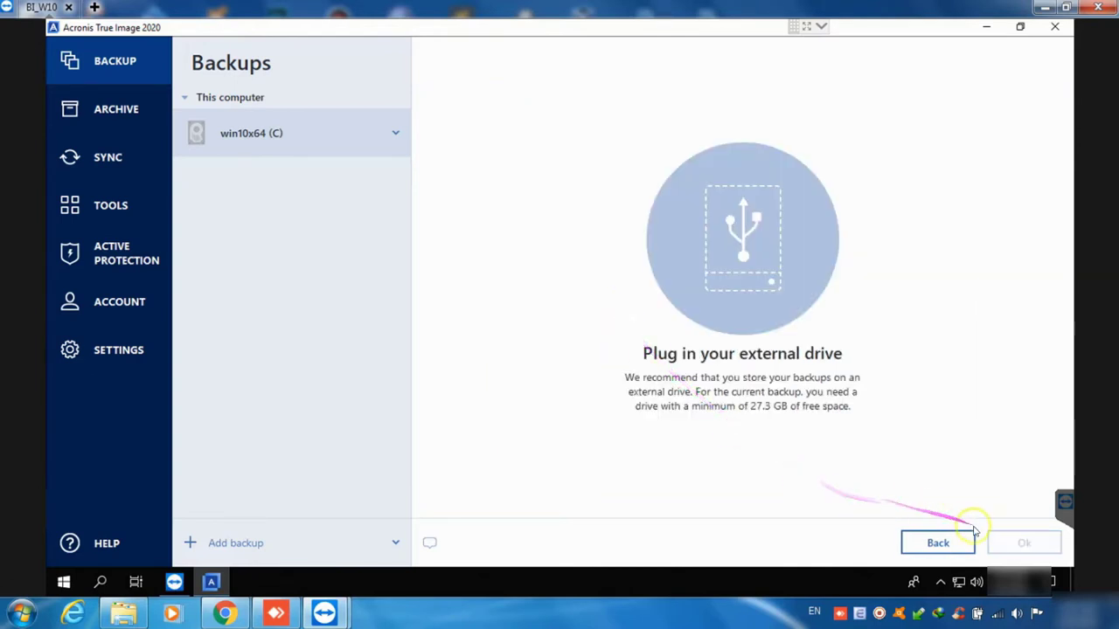
{"action": "left_click", "coordinate": [934, 543]}
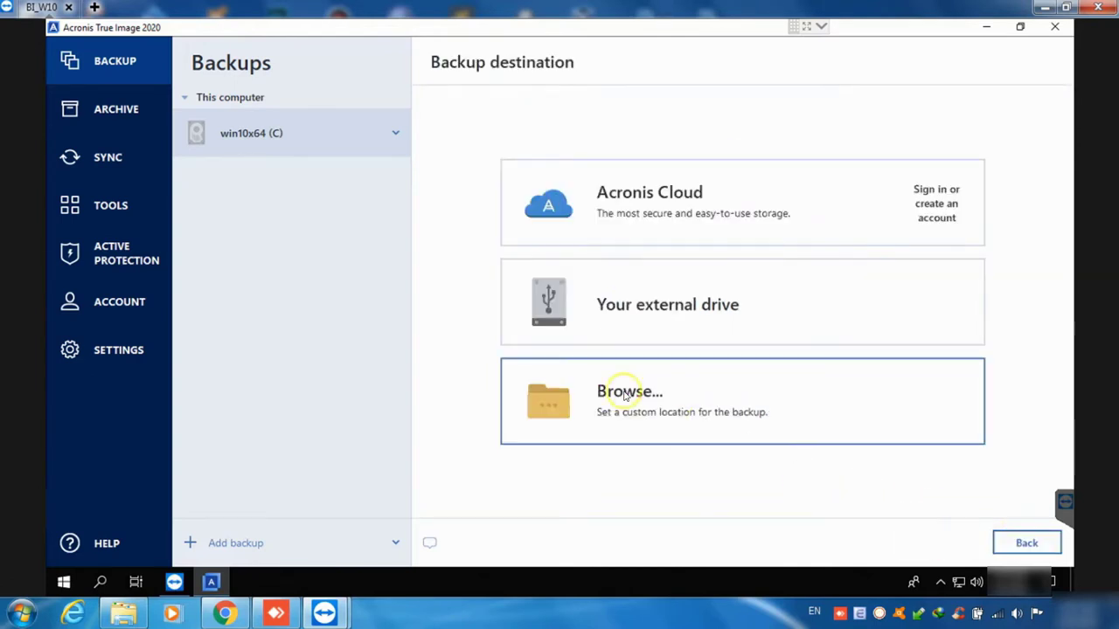
{"action": "left_click", "coordinate": [562, 308]}
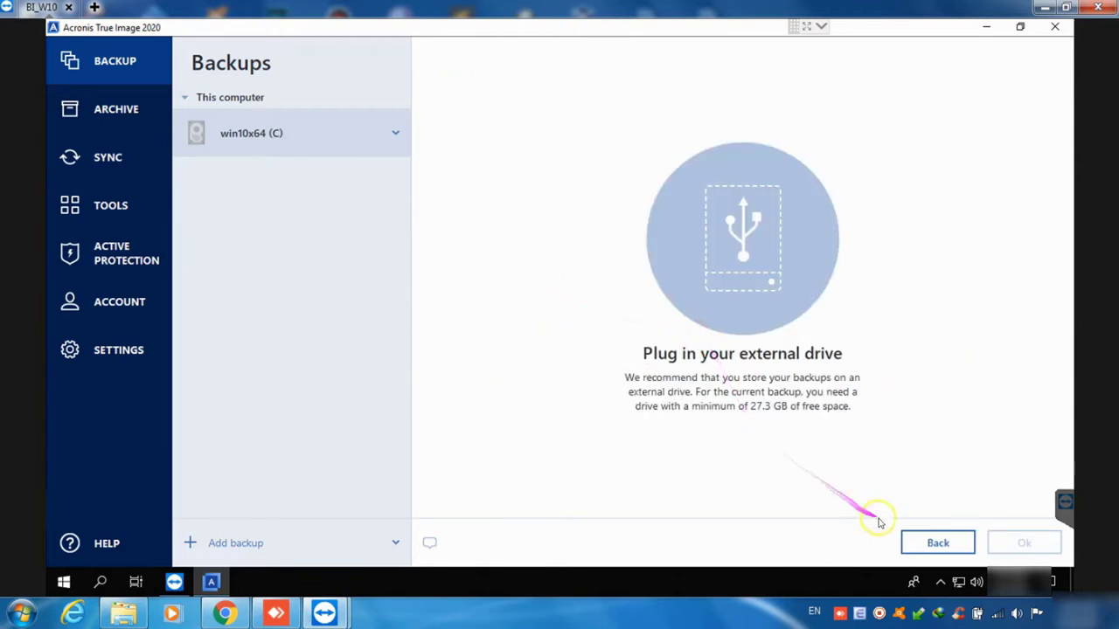
{"action": "left_click", "coordinate": [913, 540]}
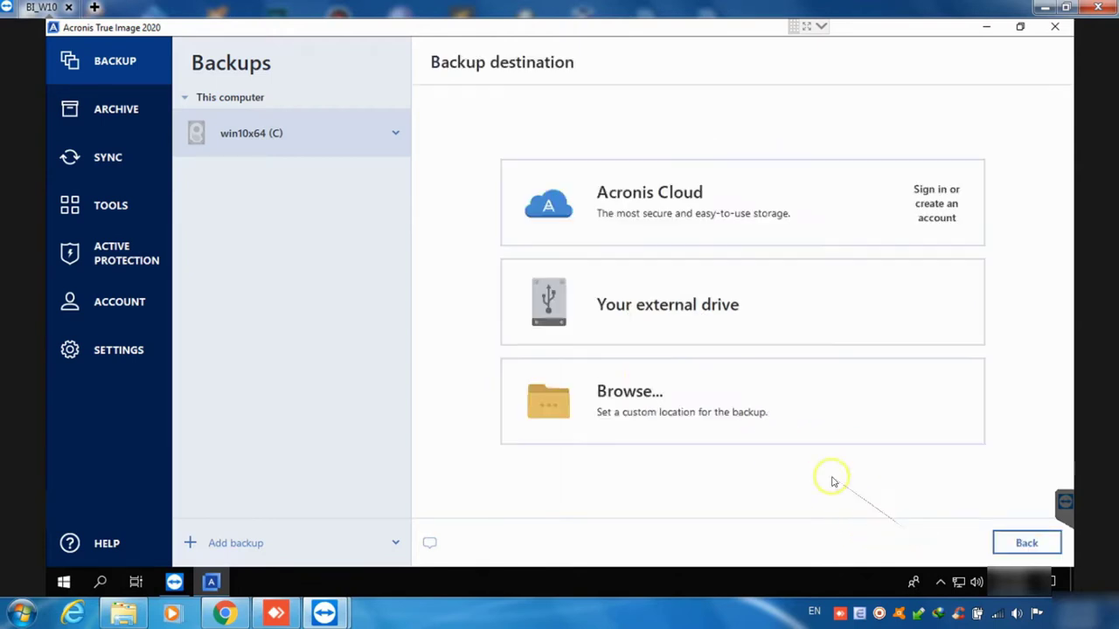
Browse to the data (E:) drive and select the "backup file win" folder as the backup destination
{"action": "left_click", "coordinate": [624, 393]}
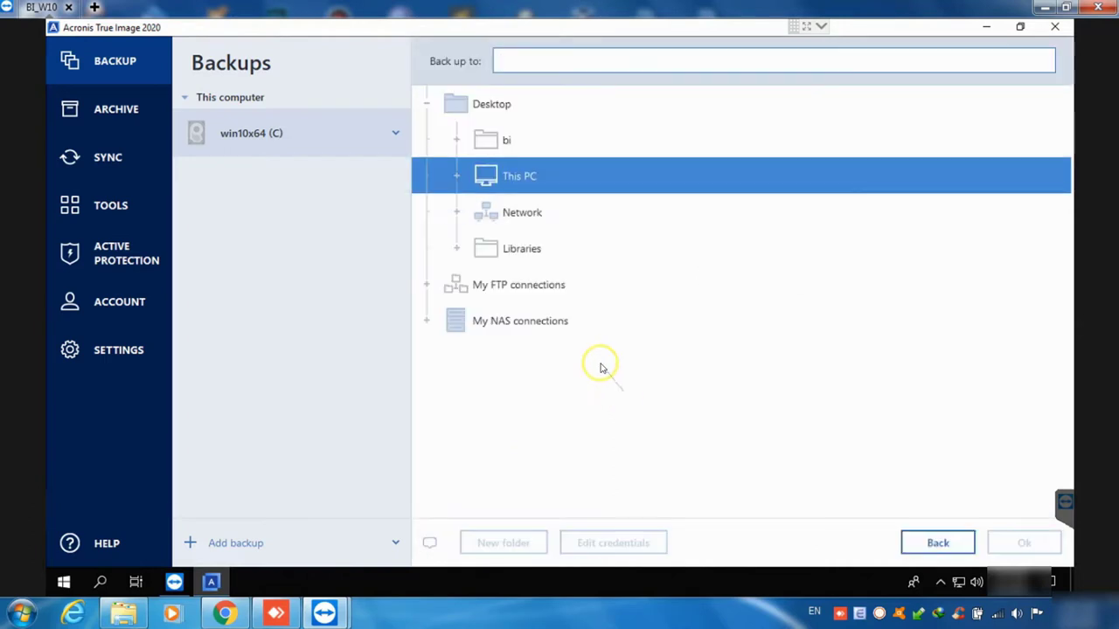
{"action": "left_click", "coordinate": [456, 177]}
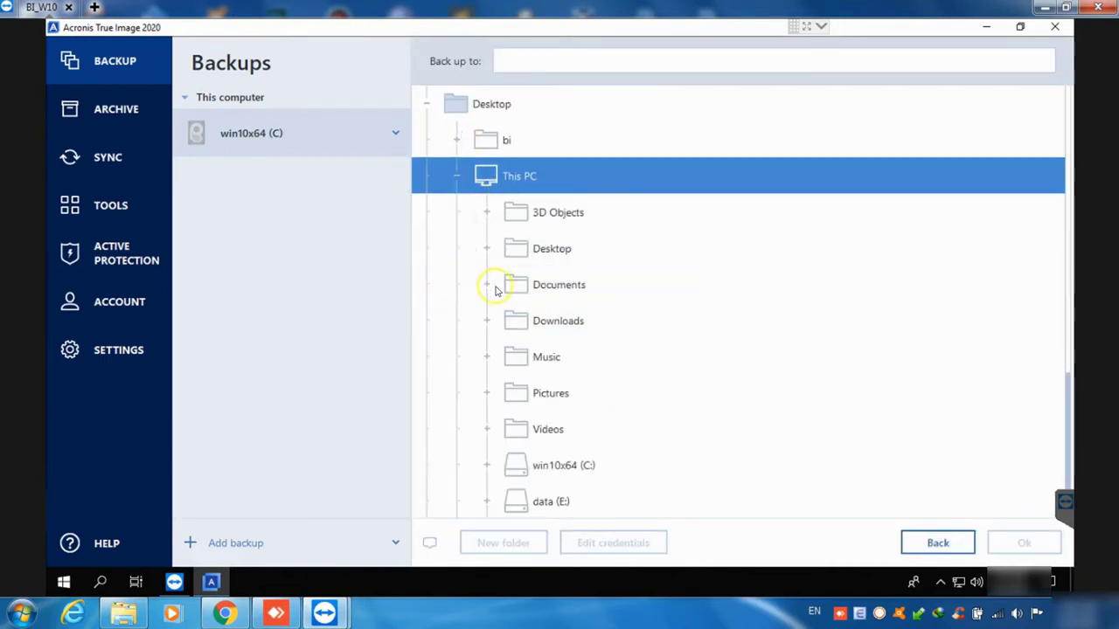
{"action": "scroll", "coordinate": [495, 289], "scroll_direction": "down", "scroll_amount": 3}
{"action": "scroll", "coordinate": [499, 305], "scroll_direction": "up", "scroll_amount": 3}
{"action": "scroll", "coordinate": [499, 305], "scroll_direction": "down", "scroll_amount": 3}
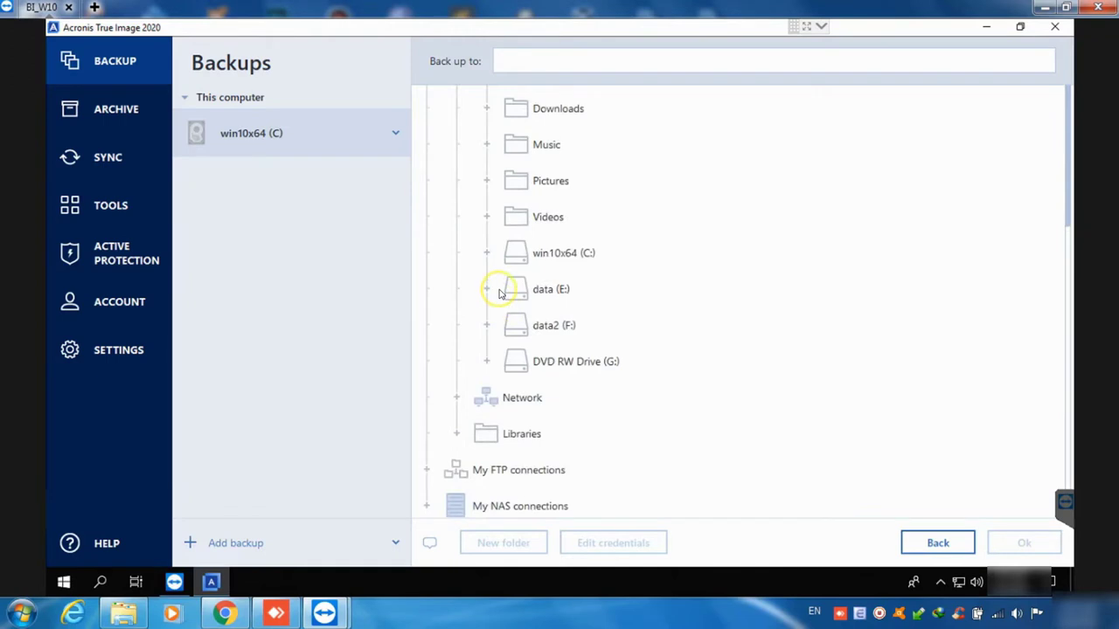
{"action": "left_click", "coordinate": [488, 291]}
{"action": "scroll", "coordinate": [490, 295], "scroll_direction": "down", "scroll_amount": 3}
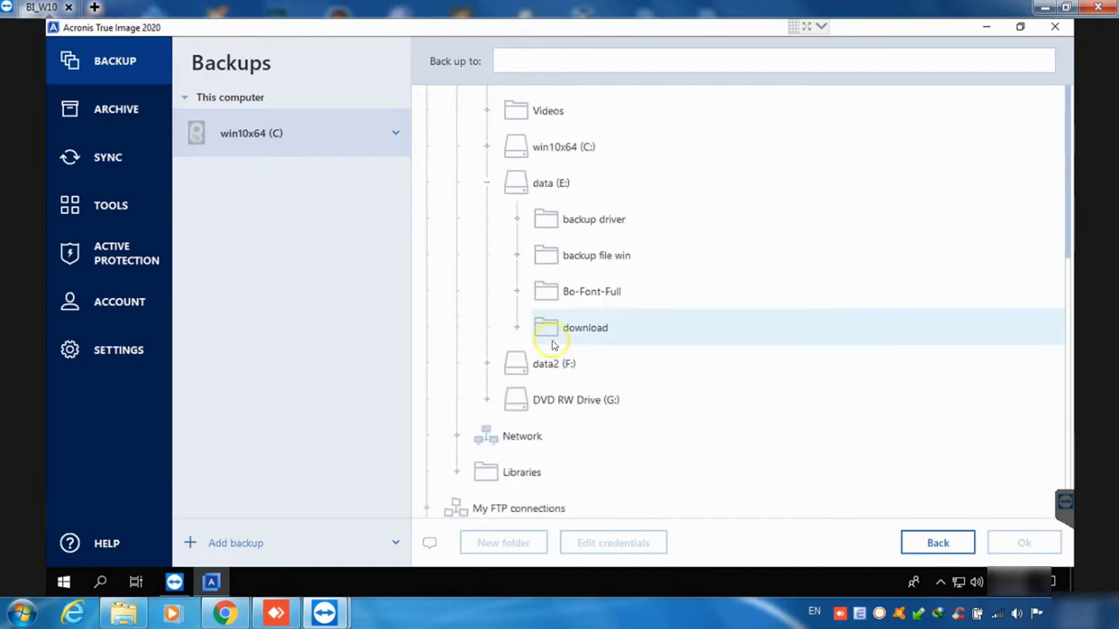
{"action": "left_click", "coordinate": [517, 256]}
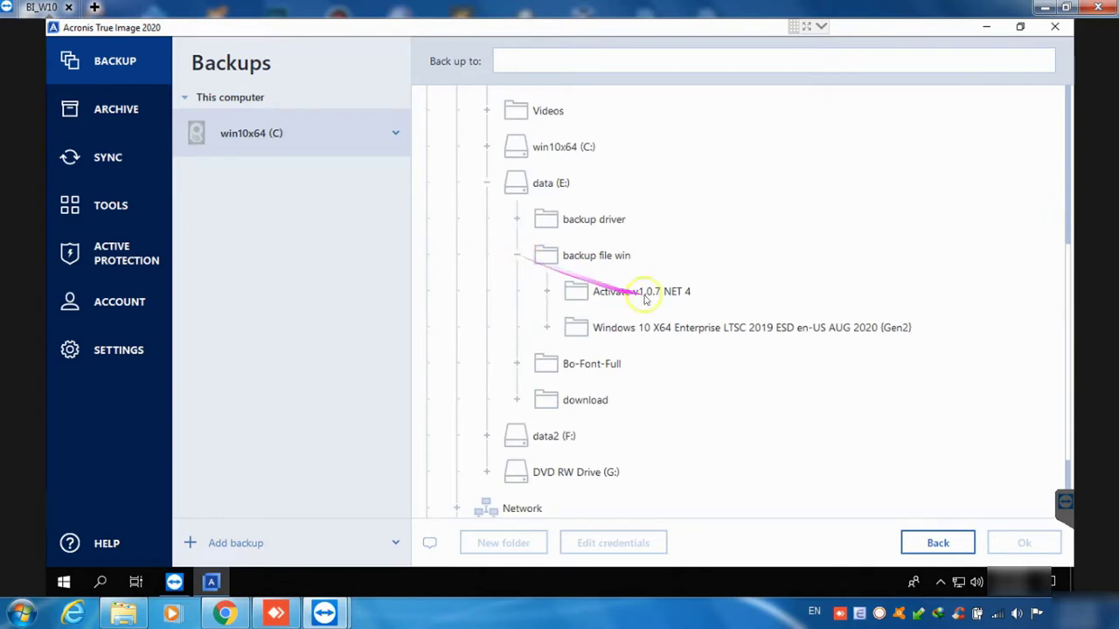
{"action": "left_click", "coordinate": [619, 267]}
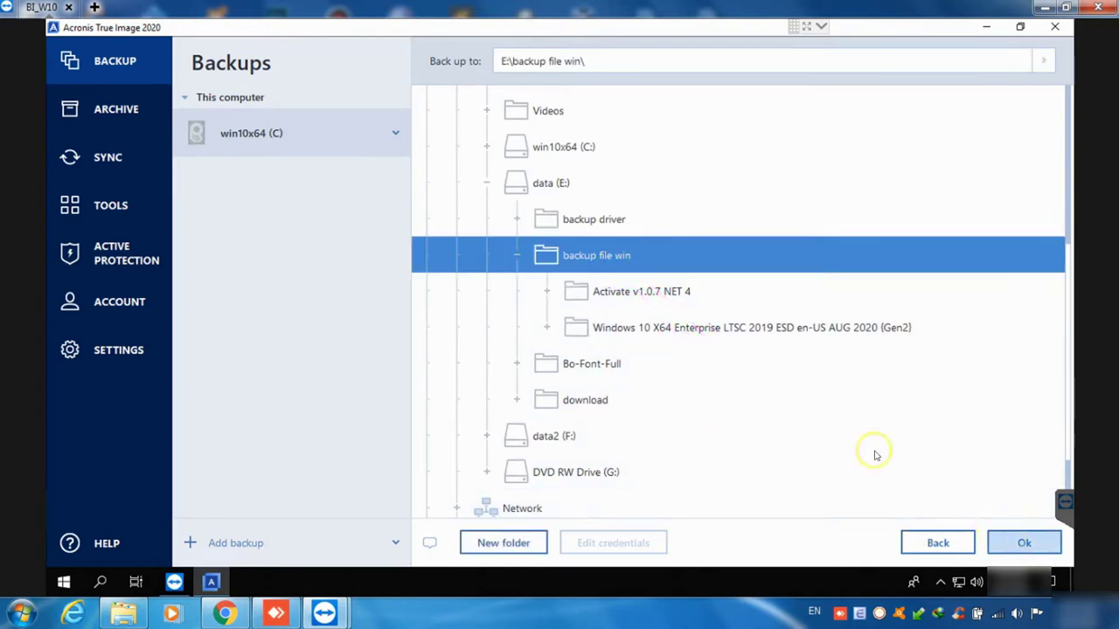
Rename the backup as win10x64 and accept the selected destination folder
{"action": "left_click", "coordinate": [396, 135]}
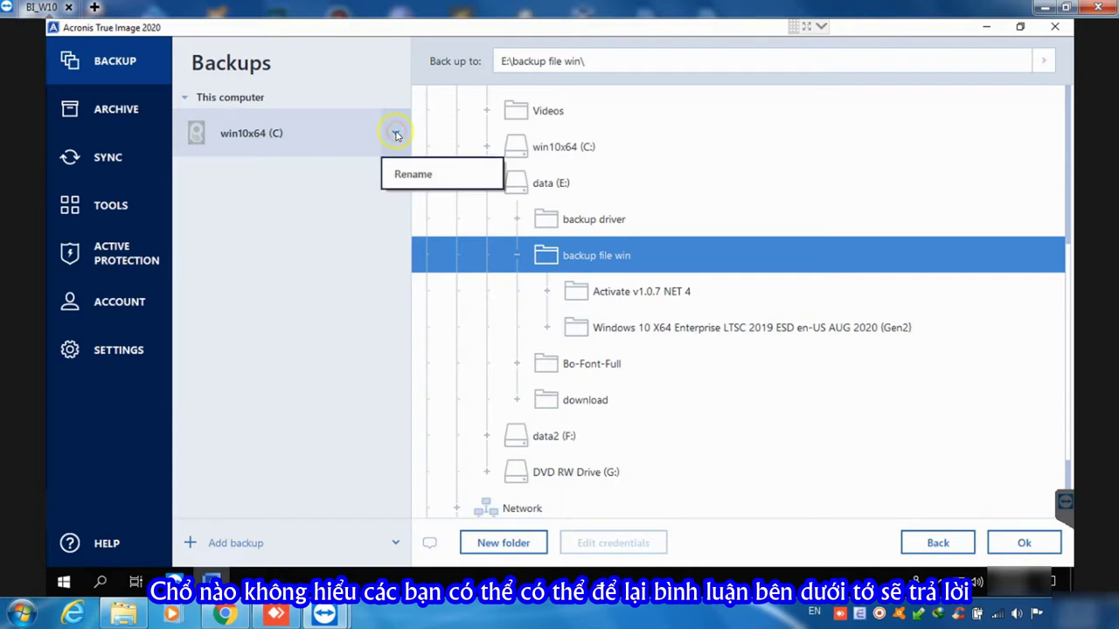
{"action": "left_click", "coordinate": [424, 174]}
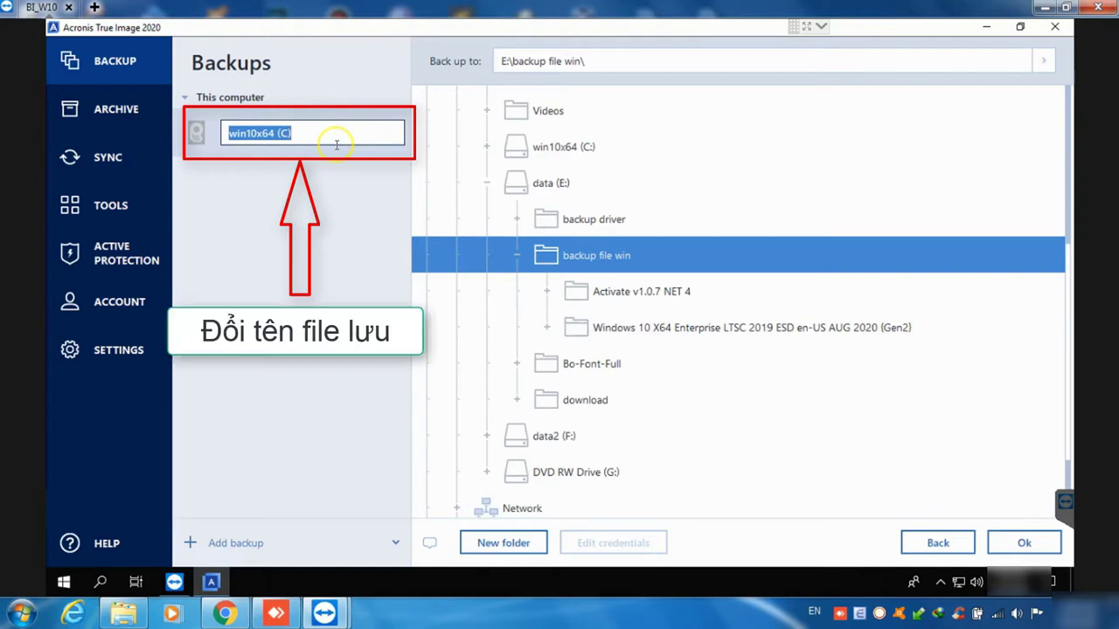
{"action": "type", "text": "wi"}
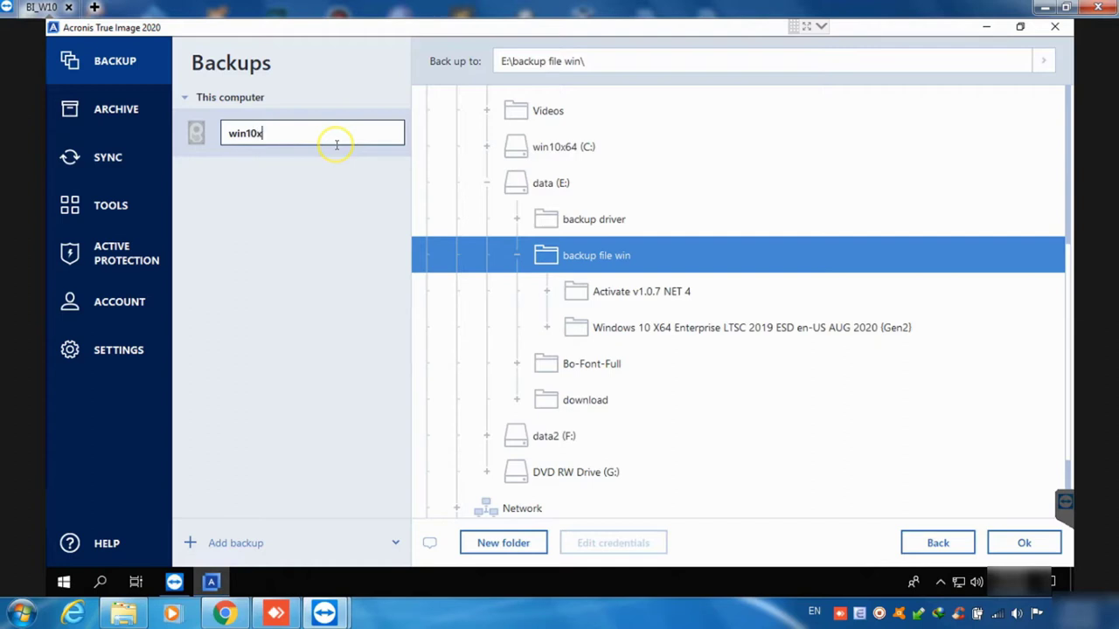
{"action": "type", "text": "n10x6"}
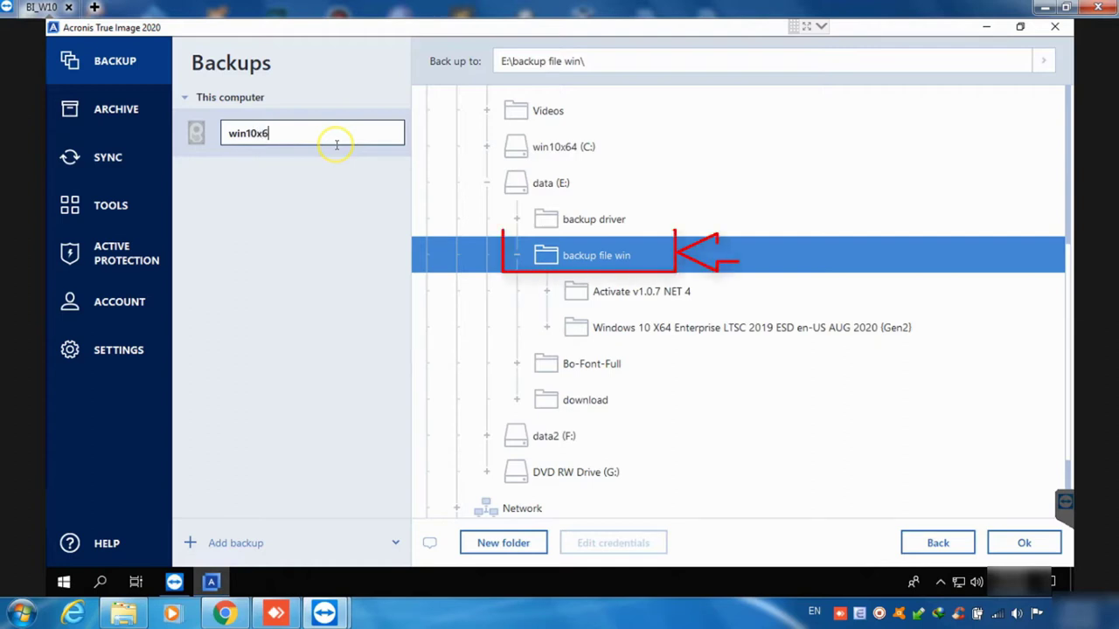
{"action": "type", "text": "4"}
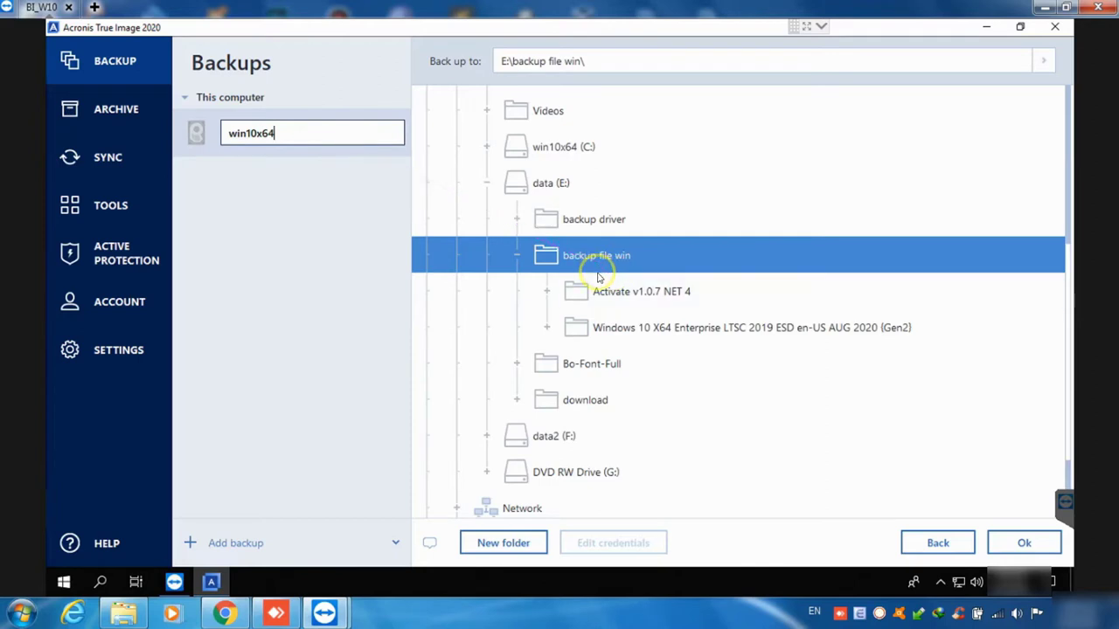
{"action": "left_click", "coordinate": [286, 176]}
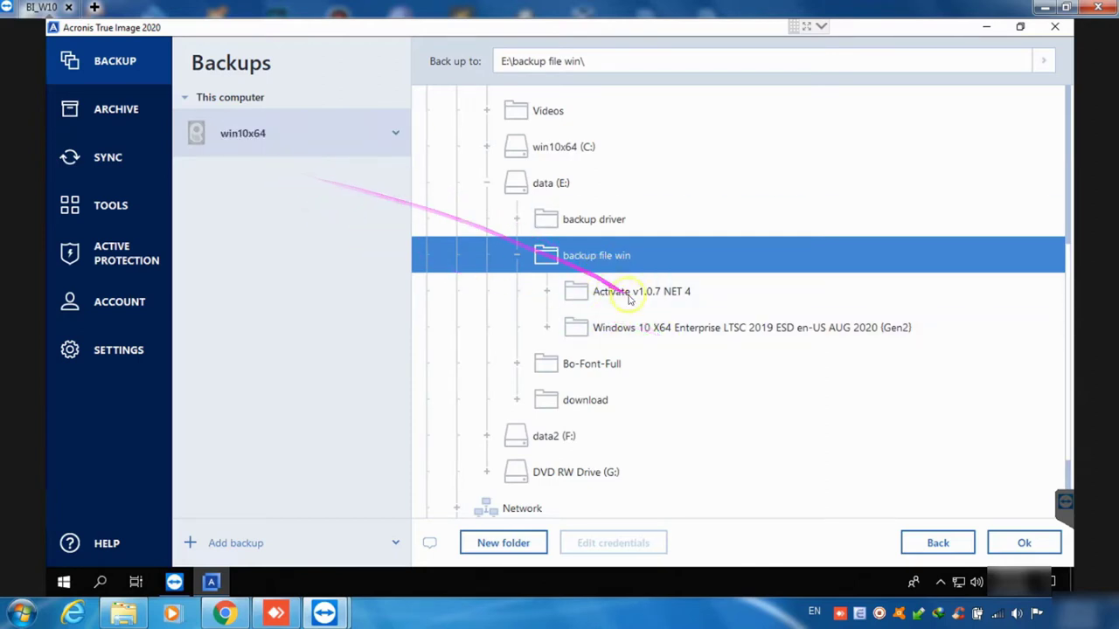
{"action": "left_click", "coordinate": [1012, 543]}
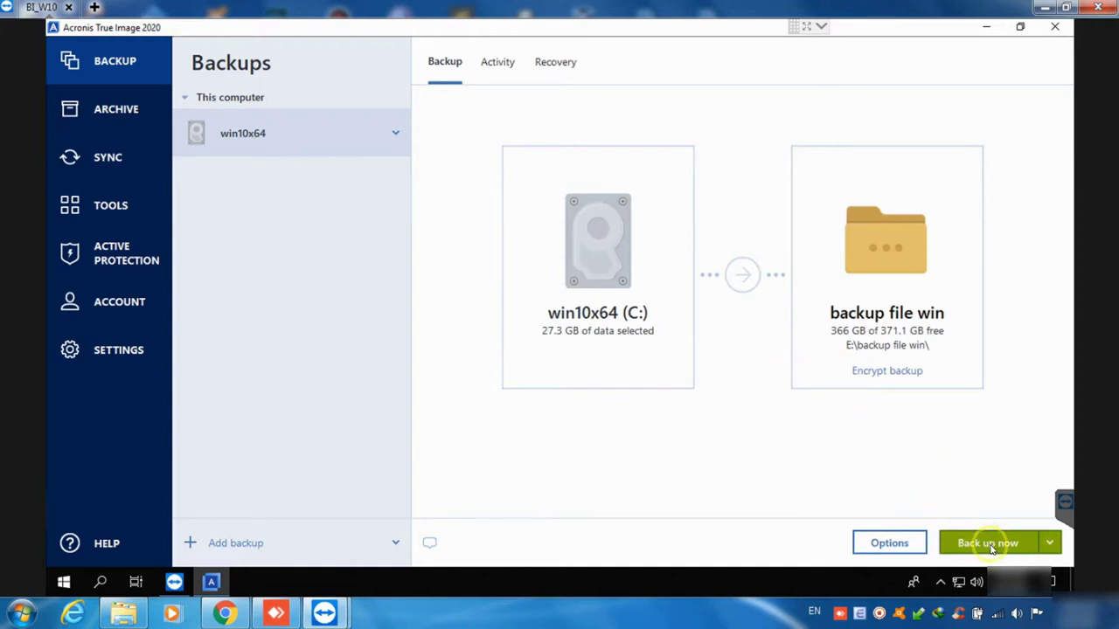
{"action": "left_click", "coordinate": [549, 65]}
{"action": "left_click", "coordinate": [496, 65]}
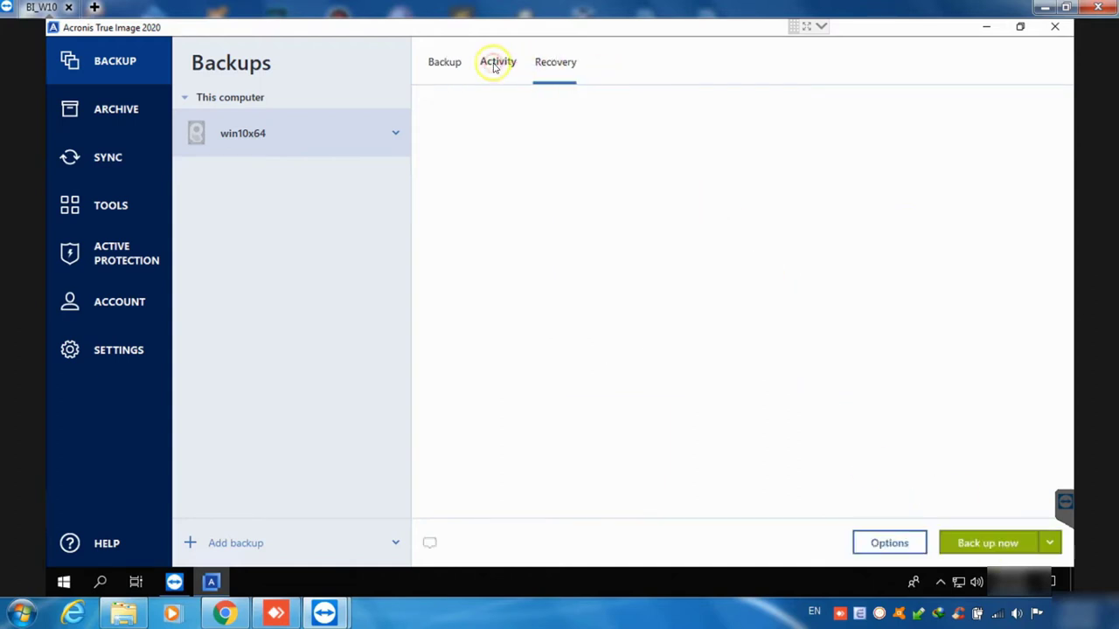
{"action": "left_click", "coordinate": [437, 65]}
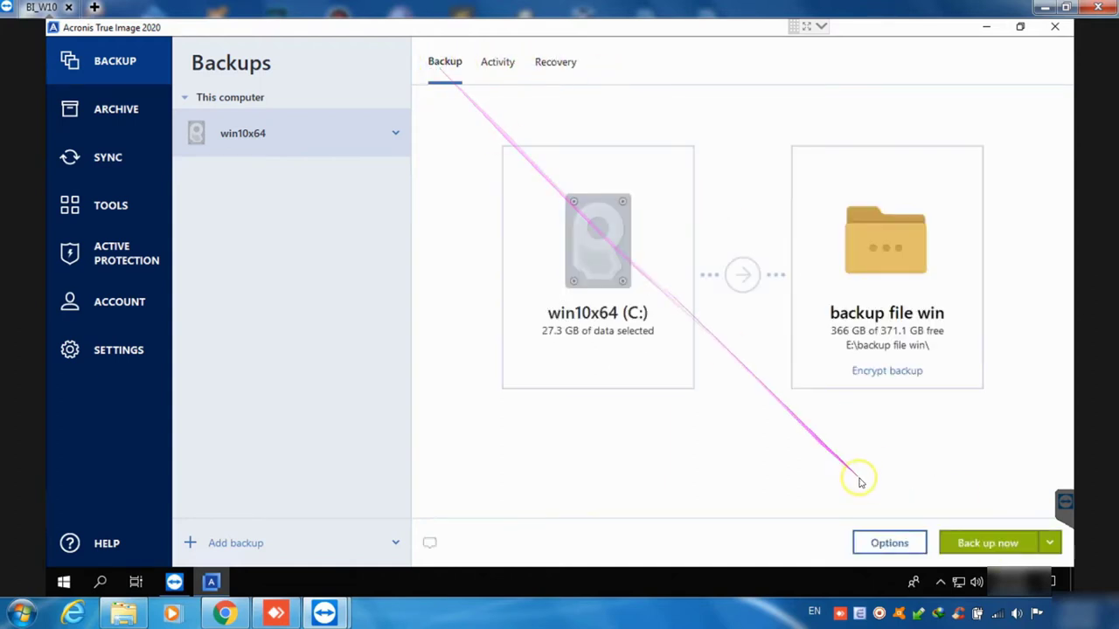
In the backup's advanced performance options, set the compression level to Max and the operation priority to High
{"action": "left_click", "coordinate": [903, 543]}
{"action": "left_click", "coordinate": [962, 105]}
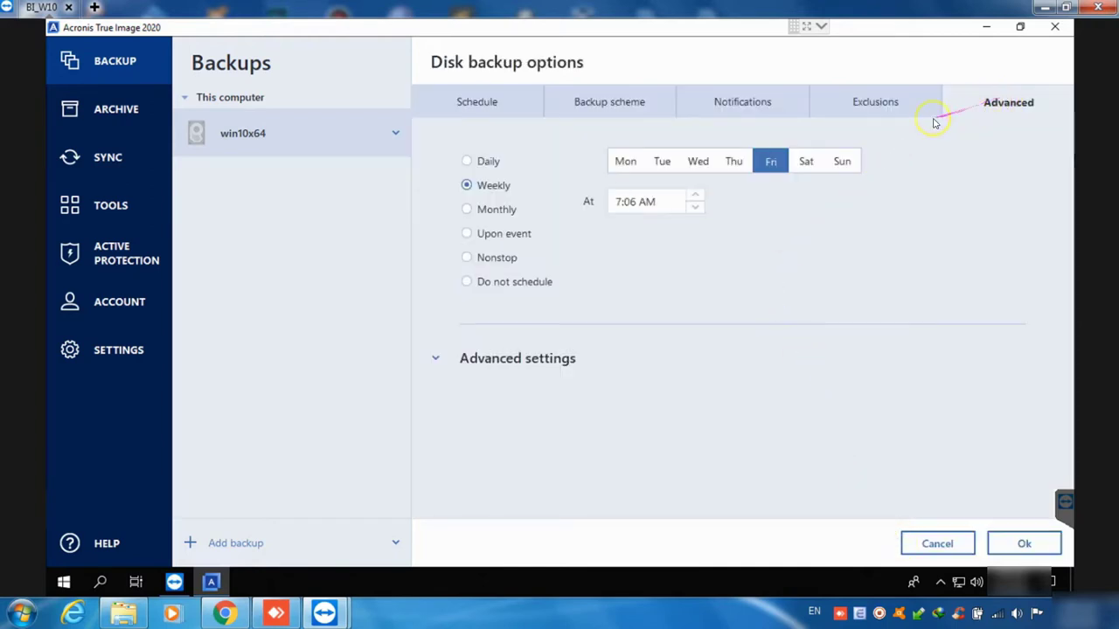
{"action": "scroll", "coordinate": [481, 419], "scroll_direction": "down", "scroll_amount": 1}
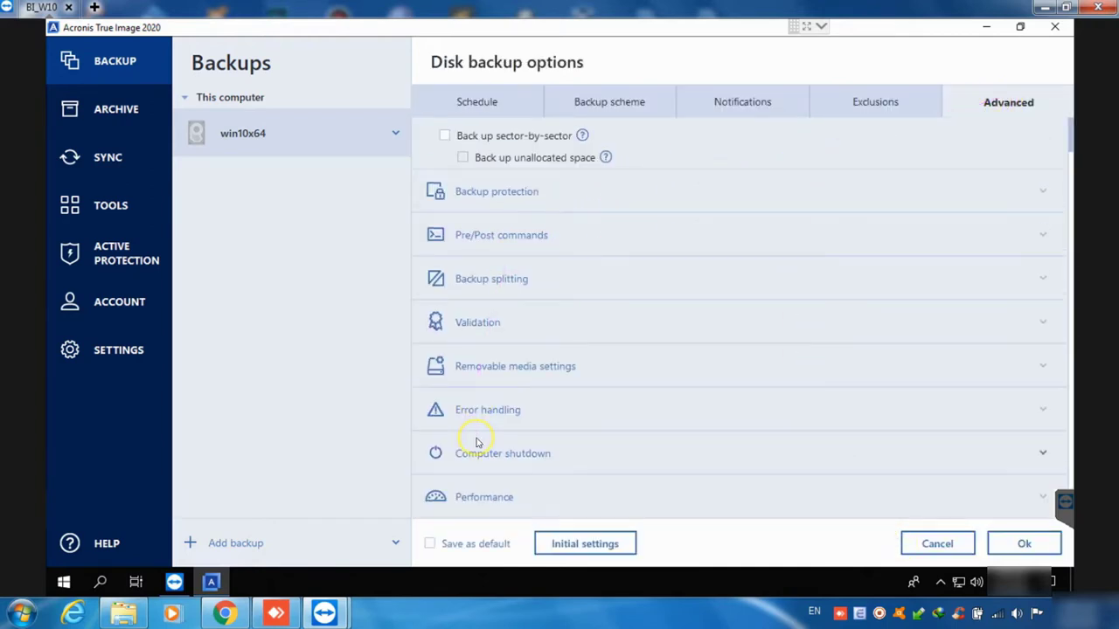
{"action": "left_click", "coordinate": [477, 498]}
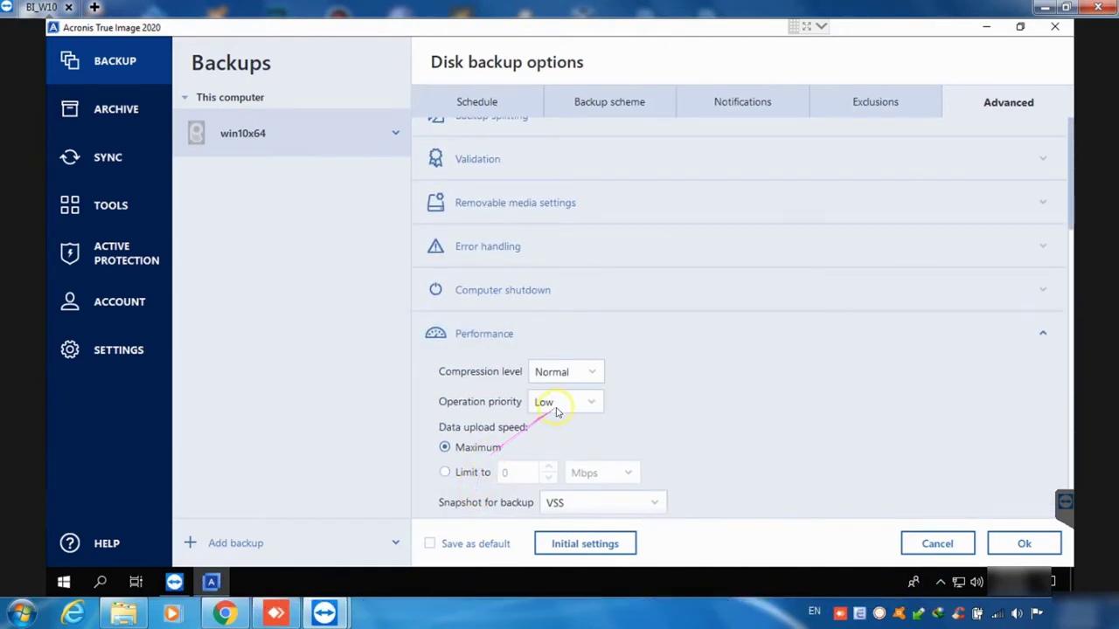
{"action": "left_click", "coordinate": [594, 372]}
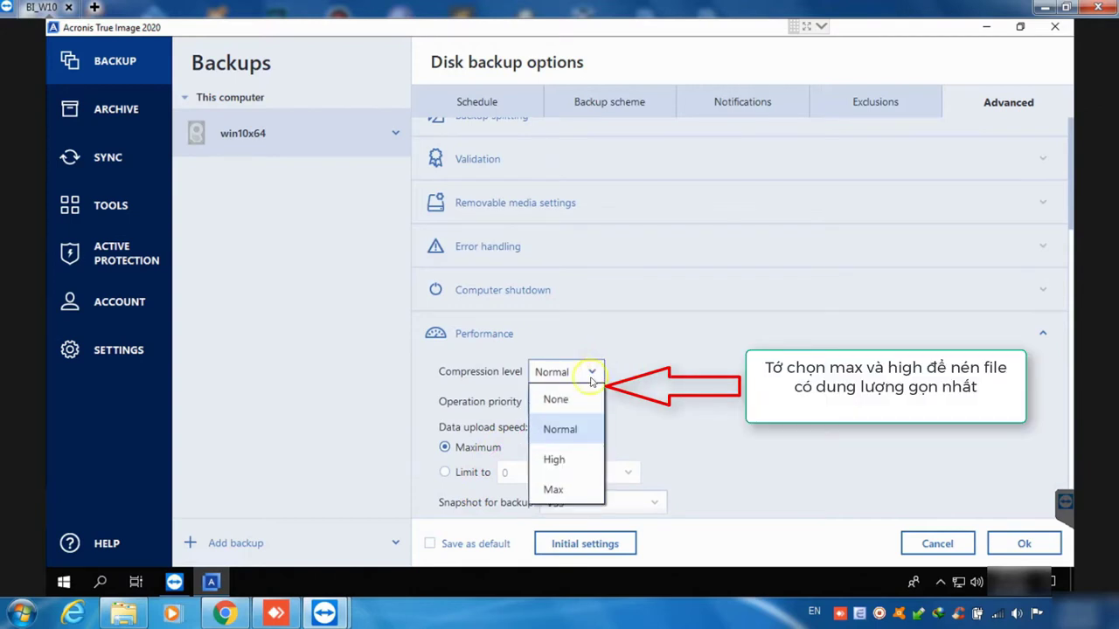
{"action": "left_click", "coordinate": [559, 487]}
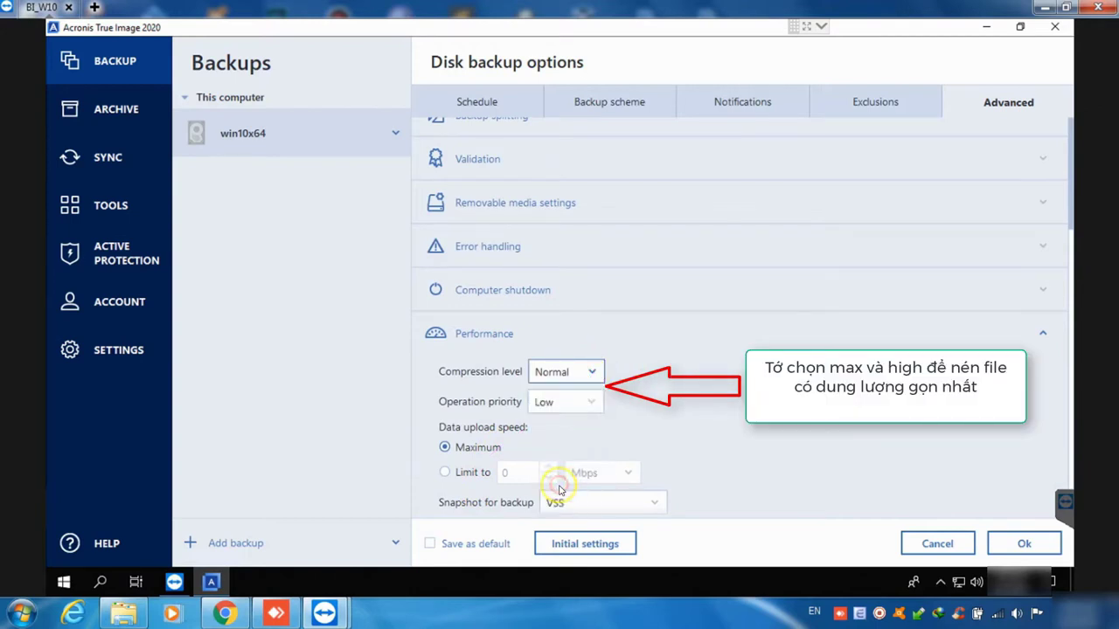
{"action": "left_click", "coordinate": [601, 402]}
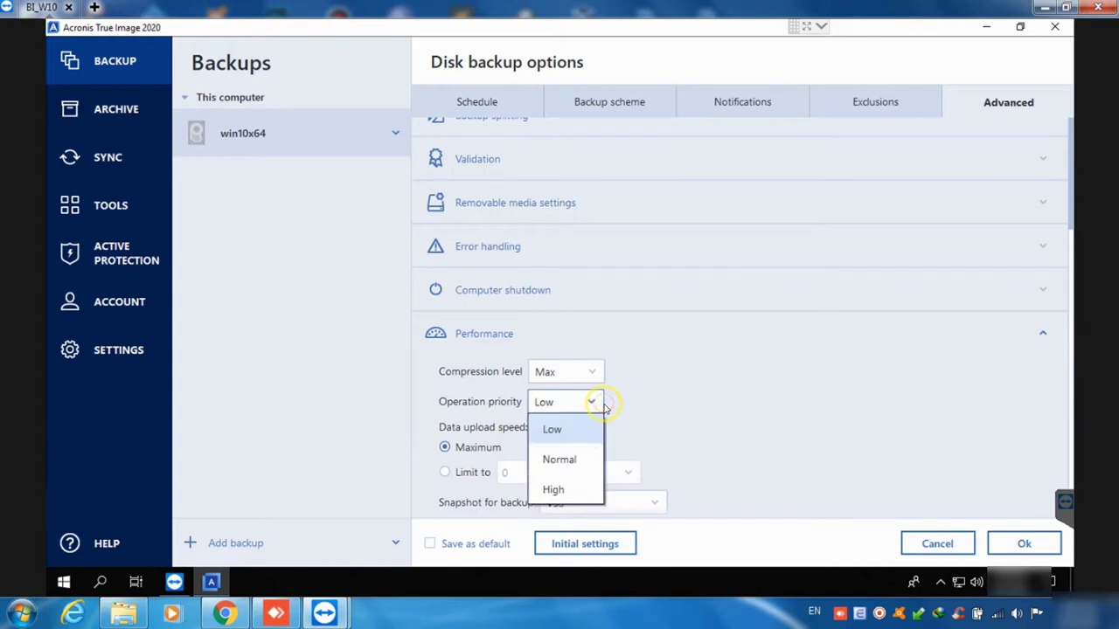
{"action": "left_click", "coordinate": [556, 491]}
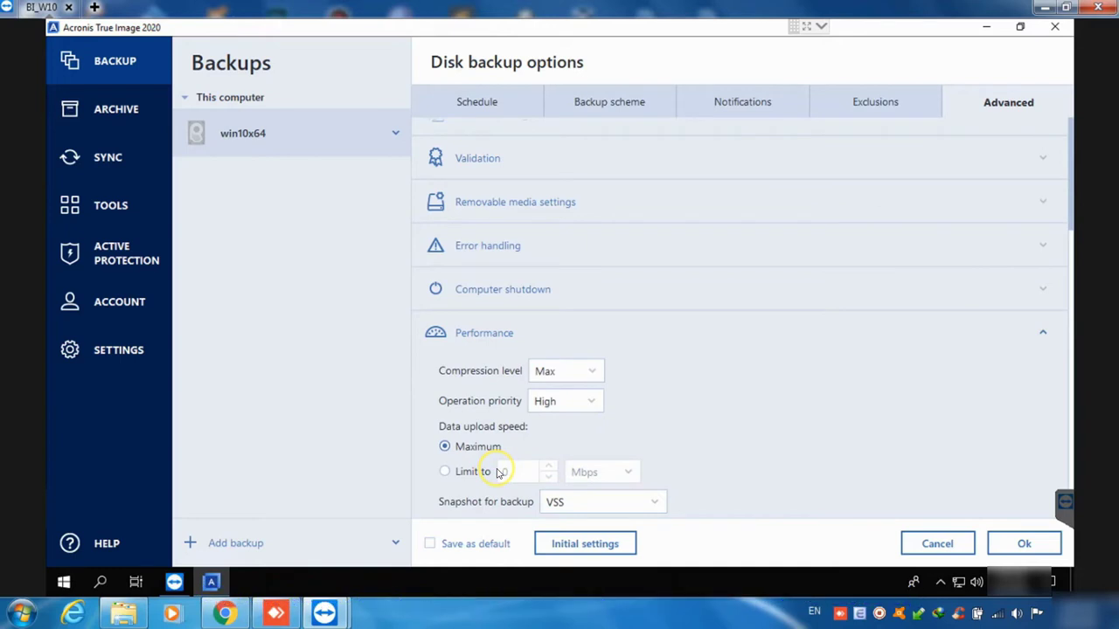
{"action": "scroll", "coordinate": [529, 404], "scroll_direction": "up", "scroll_amount": 1}
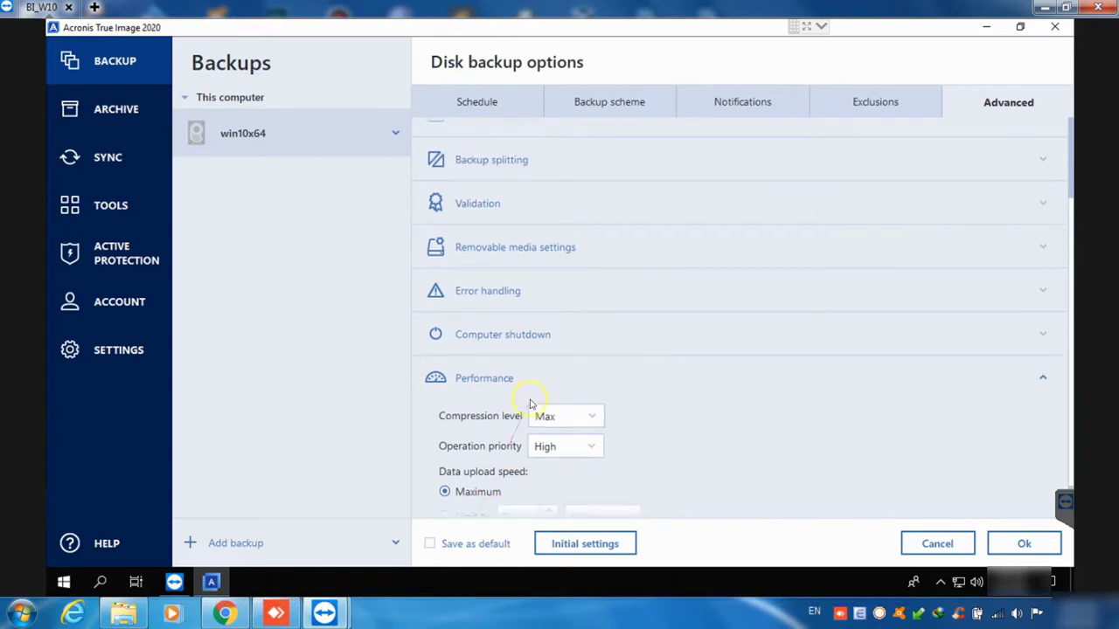
Set the backup schedule to "Do not schedule" and save the disk backup options
{"action": "left_click", "coordinate": [879, 114]}
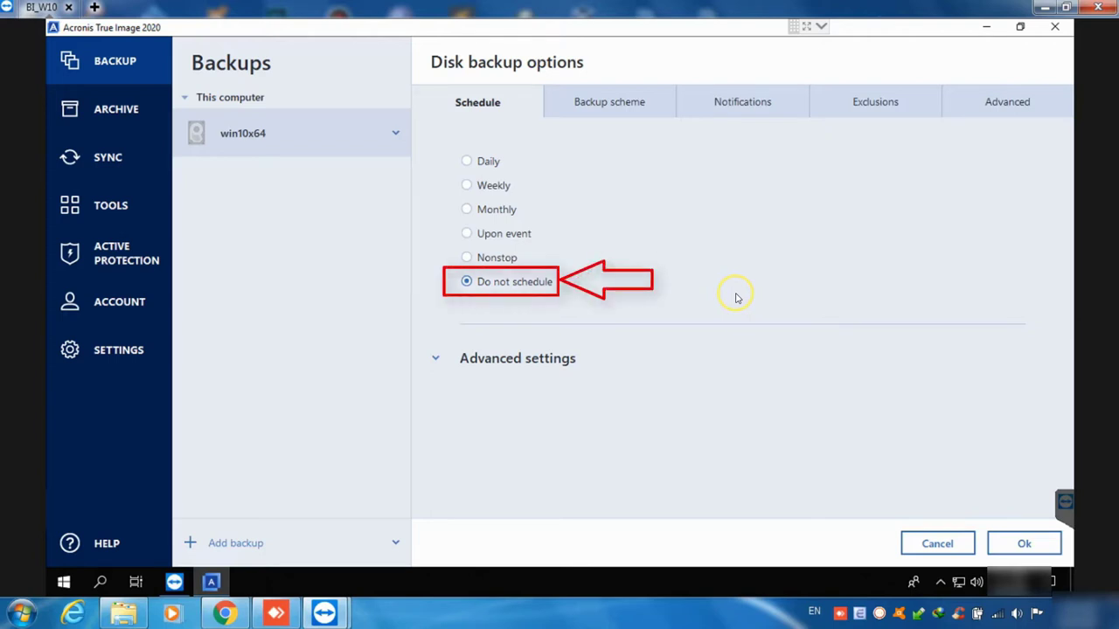
{"action": "left_click", "coordinate": [467, 163]}
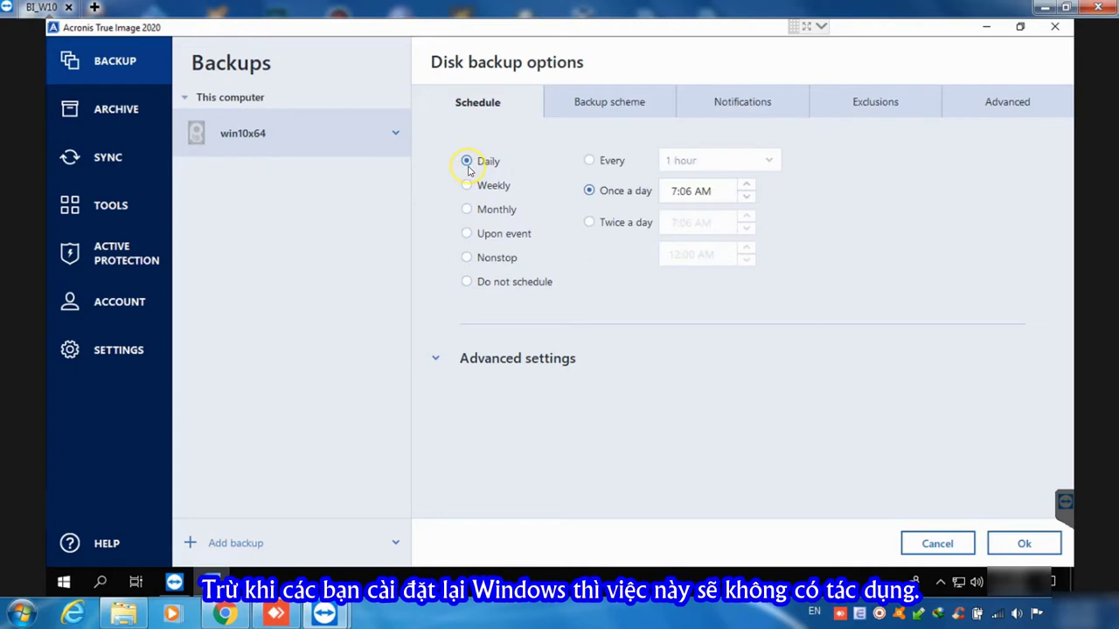
{"action": "left_click", "coordinate": [468, 283]}
{"action": "left_click", "coordinate": [1017, 540]}
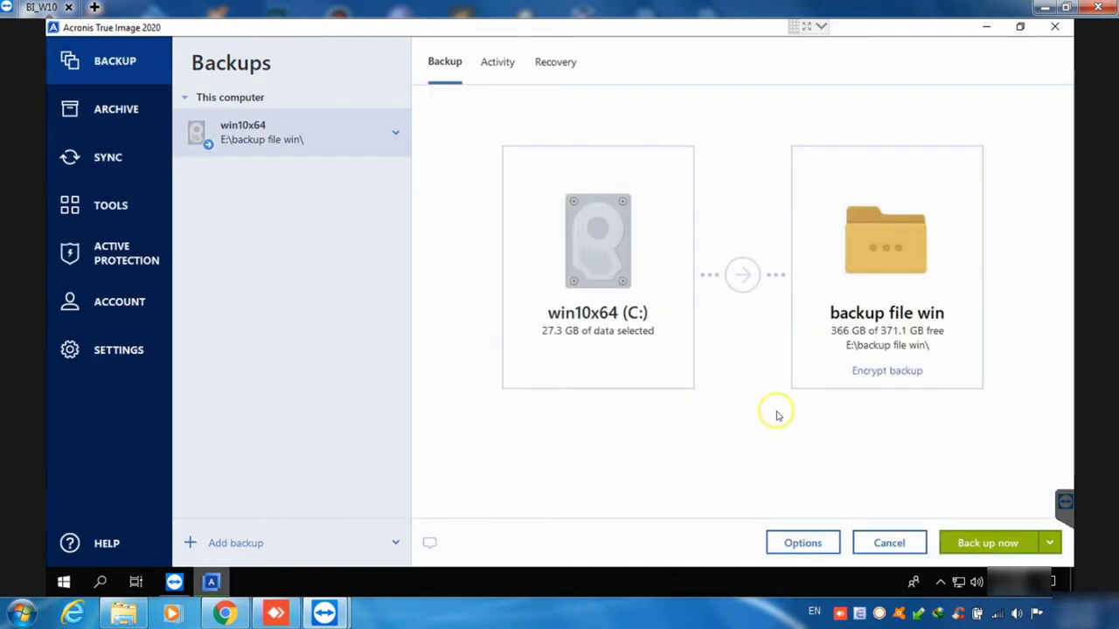
Start the win10x64 (C:) backup to the "backup file win" folder
{"action": "key", "text": "Return"}
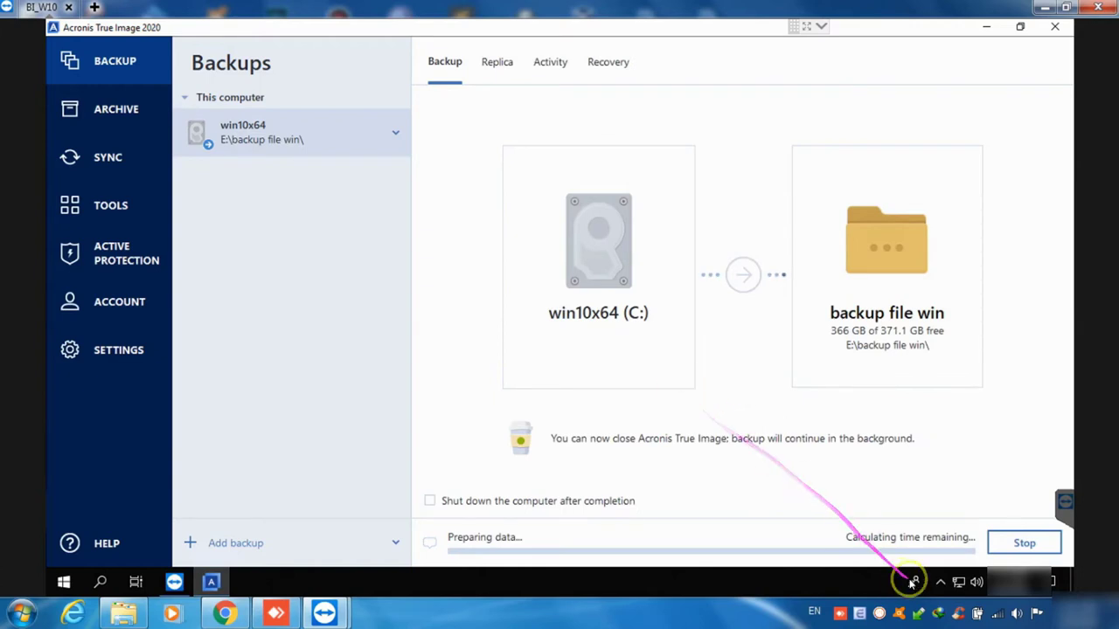
{"action": "left_click", "coordinate": [940, 582]}
{"action": "left_click", "coordinate": [939, 582]}
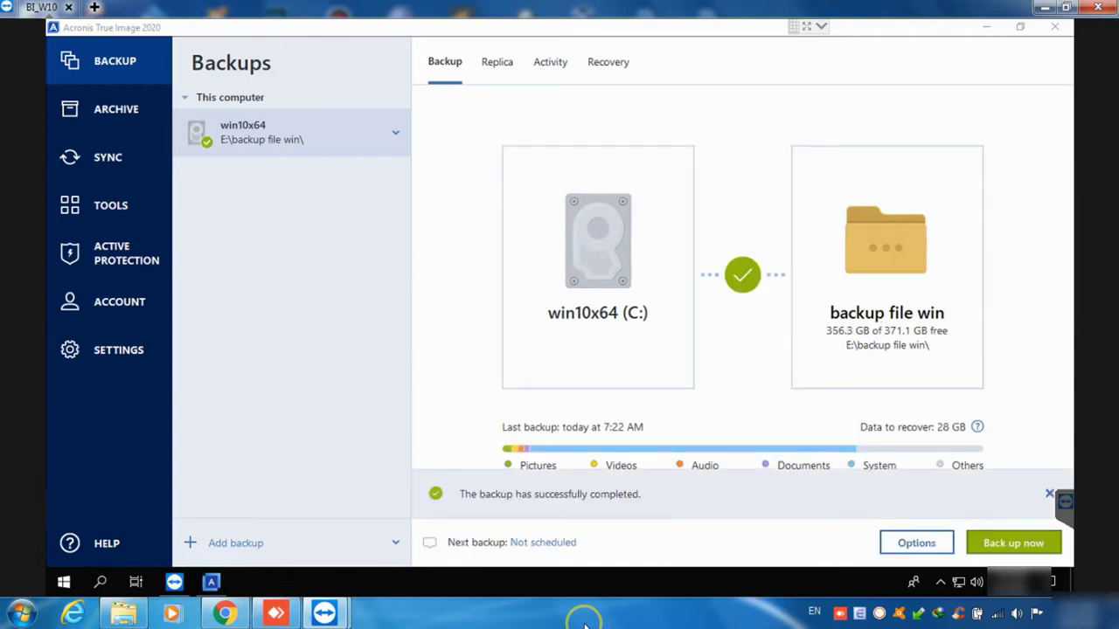
Dismiss the backup completion notice, close Acronis True Image and refresh the desktop
{"action": "left_click", "coordinate": [482, 496]}
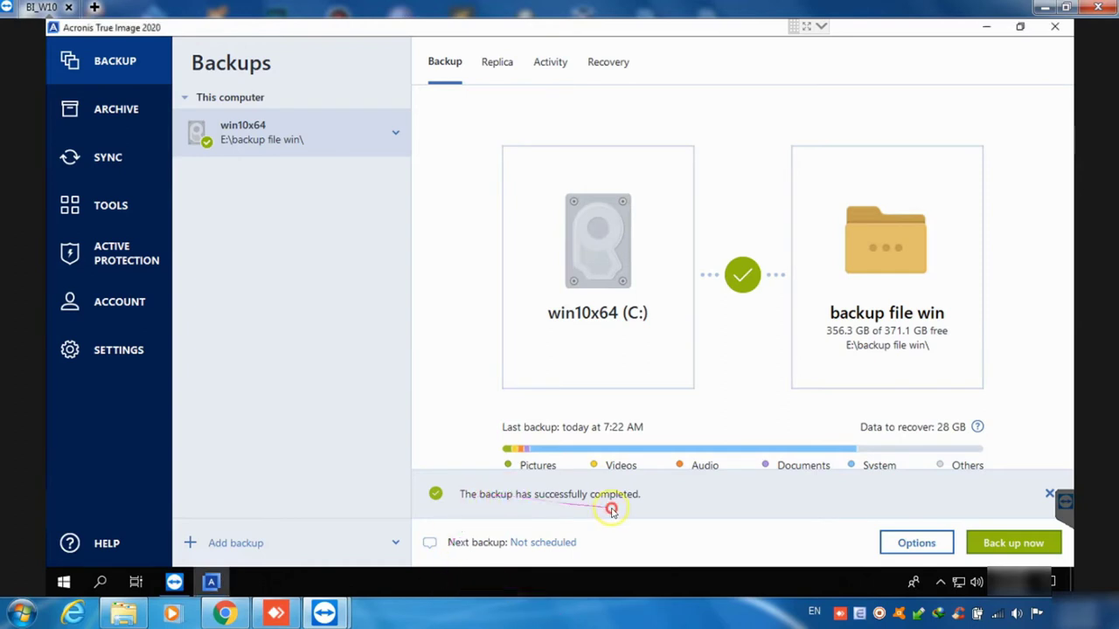
{"action": "left_click", "coordinate": [1020, 27]}
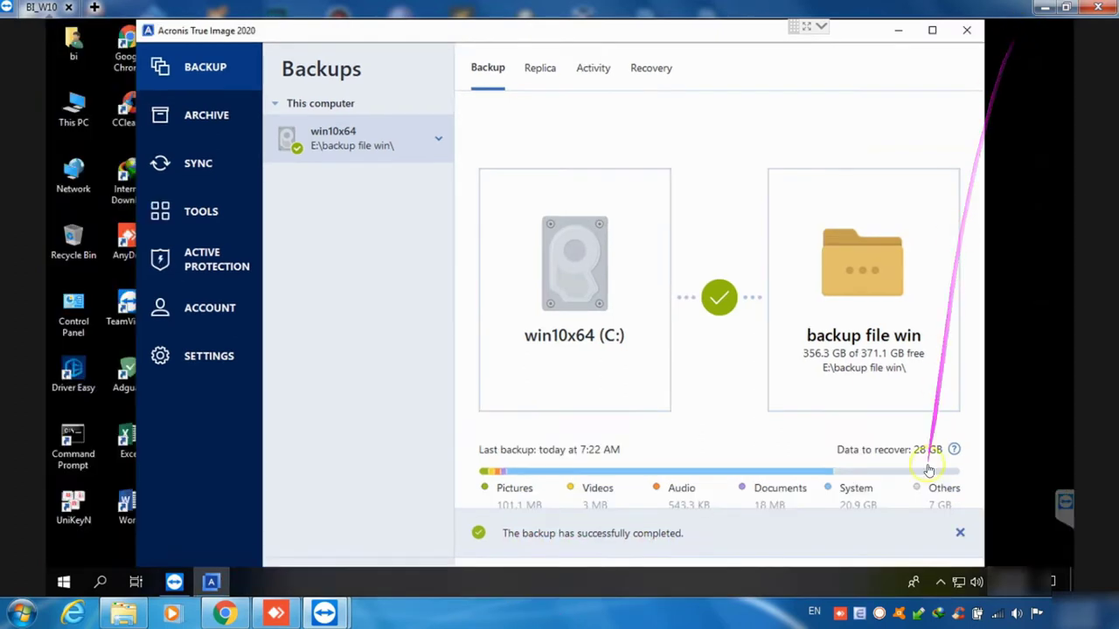
{"action": "left_click", "coordinate": [962, 534]}
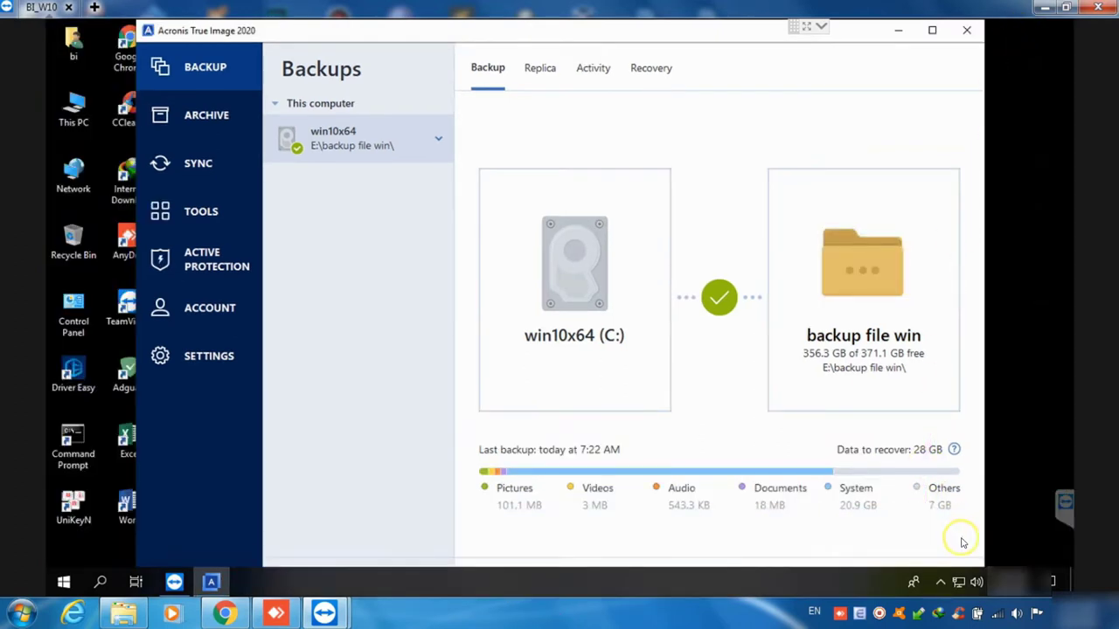
{"action": "left_click", "coordinate": [970, 32]}
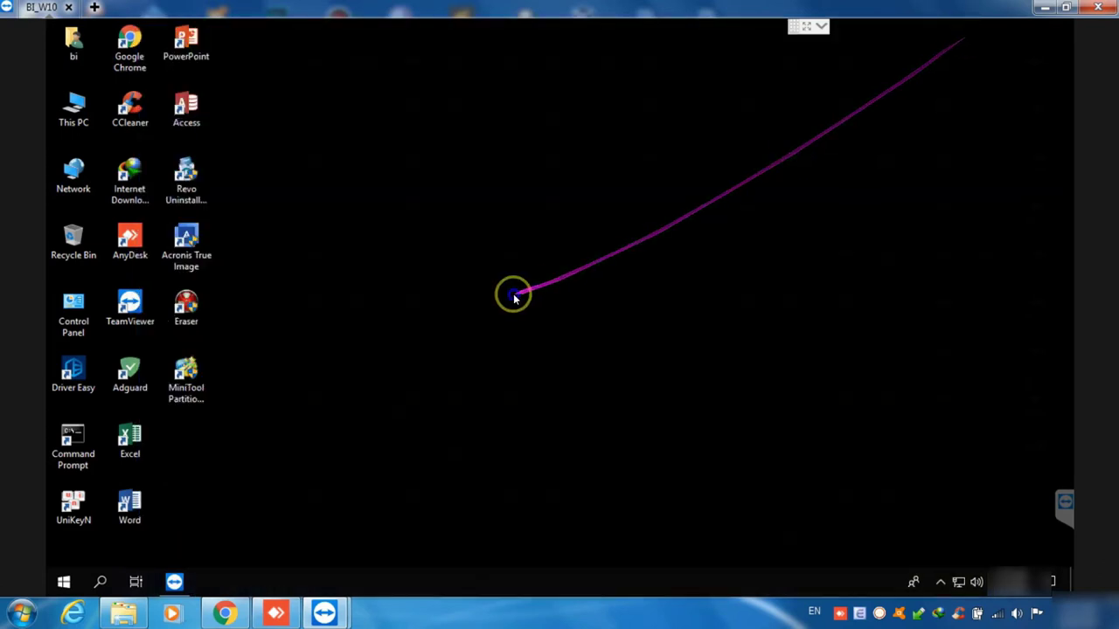
{"action": "right_click", "coordinate": [514, 295]}
{"action": "left_click", "coordinate": [554, 337]}
Open the "backup file win" folder on data (E:) and widen the Size and Type columns to read the win10x64 backup's details
{"action": "double_click", "coordinate": [79, 112]}
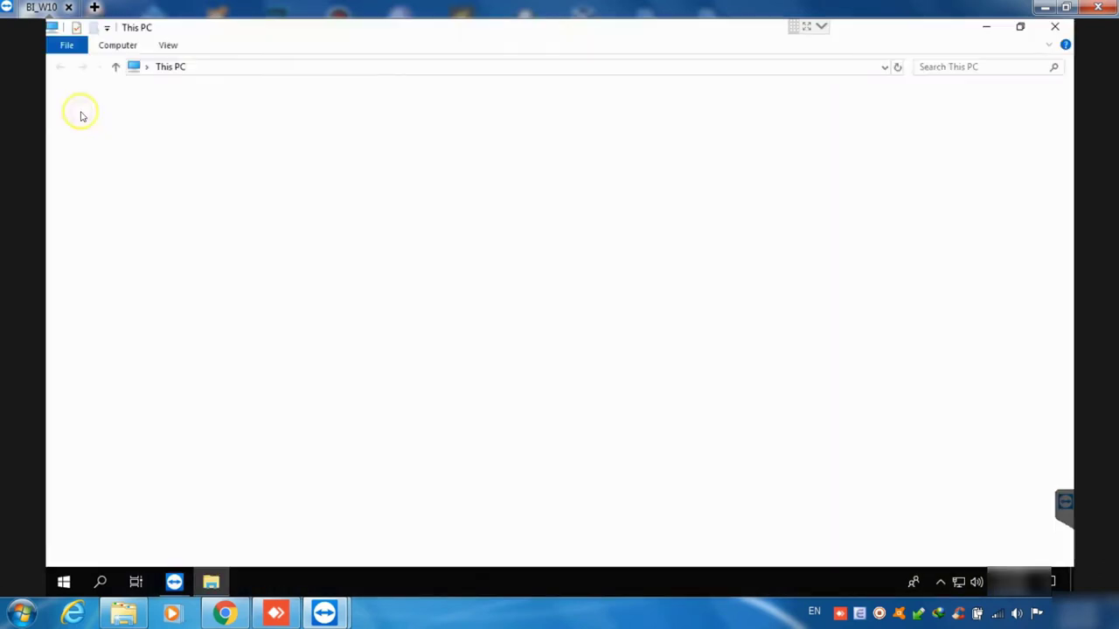
{"action": "double_click", "coordinate": [447, 234]}
{"action": "left_click", "coordinate": [217, 147]}
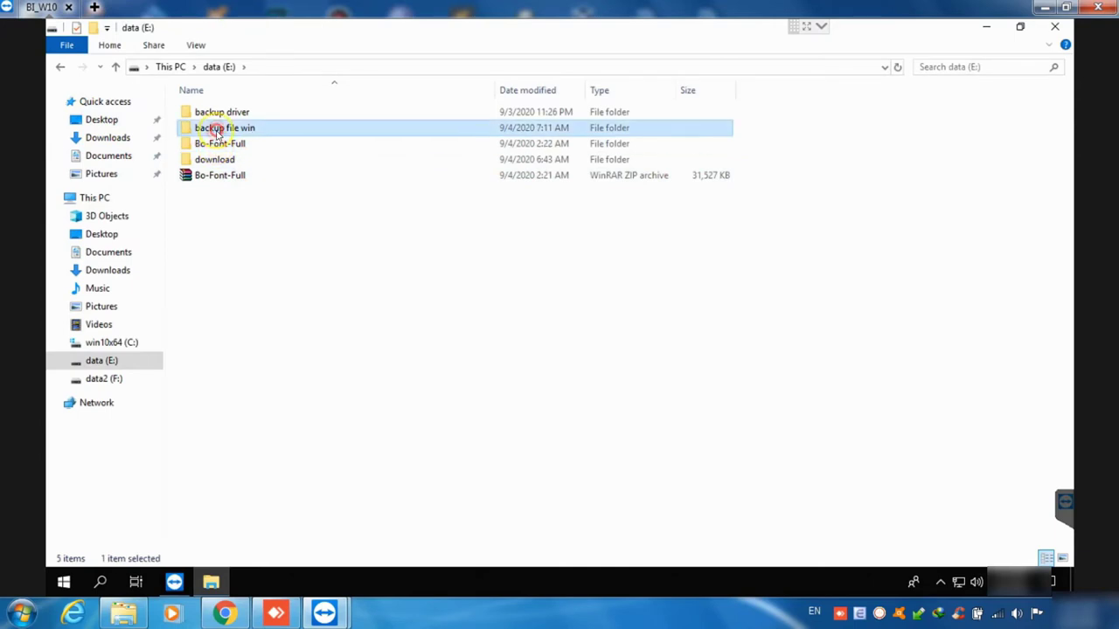
{"action": "double_click", "coordinate": [215, 128]}
{"action": "left_click", "coordinate": [223, 254]}
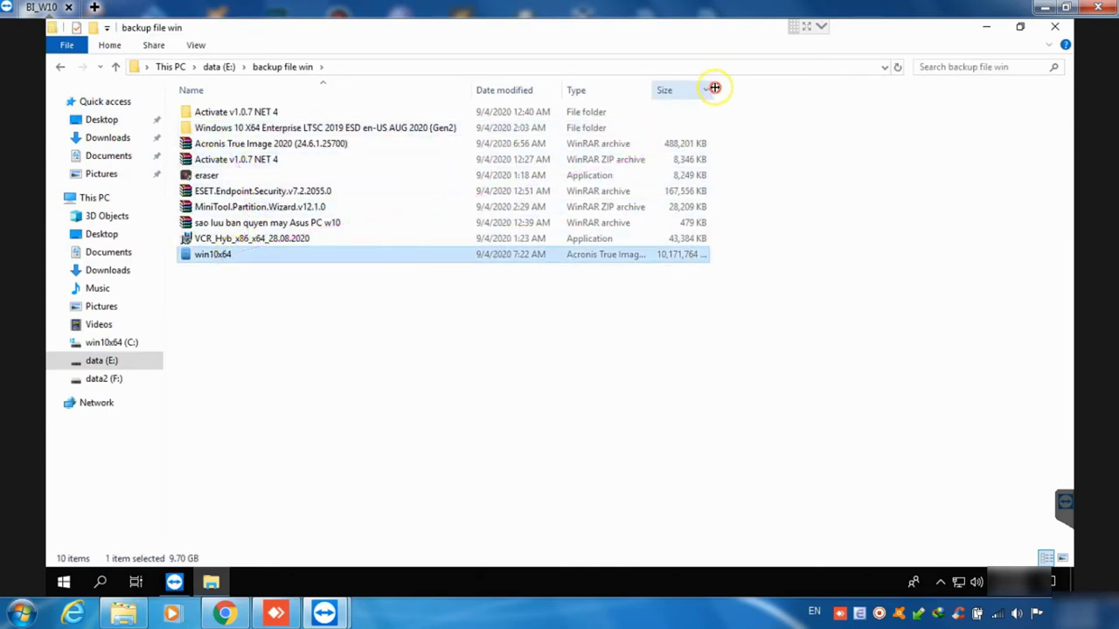
{"action": "left_click_drag", "start_coordinate": [711, 88], "coordinate": [775, 87]}
{"action": "left_click_drag", "start_coordinate": [655, 87], "coordinate": [727, 88]}
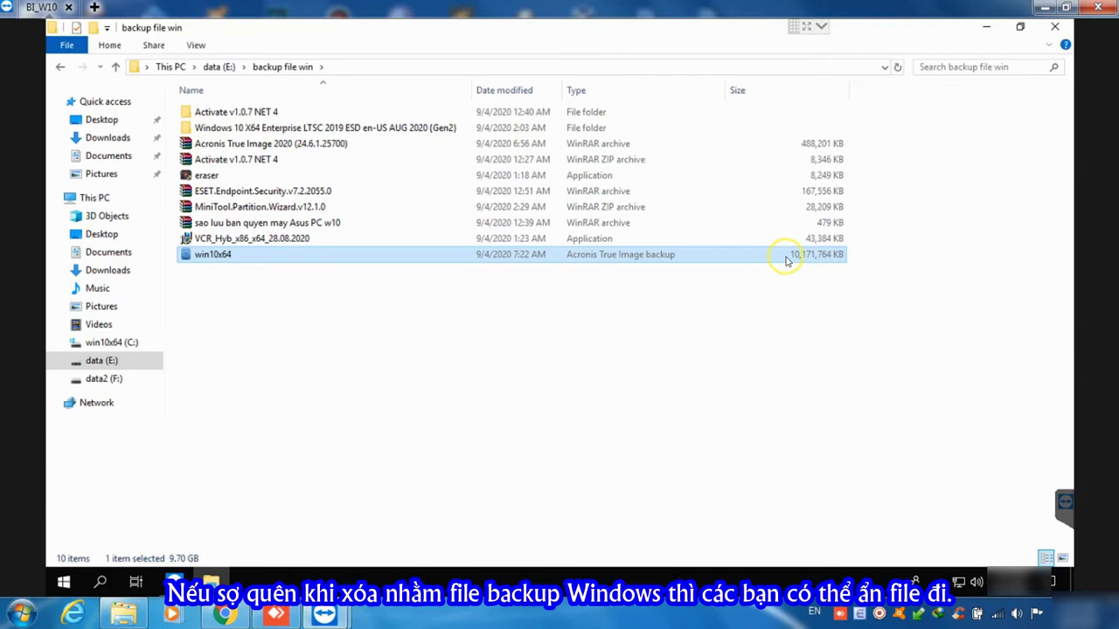
View the file details in the win10x64 backup's properties, then close them
{"action": "right_click", "coordinate": [566, 253]}
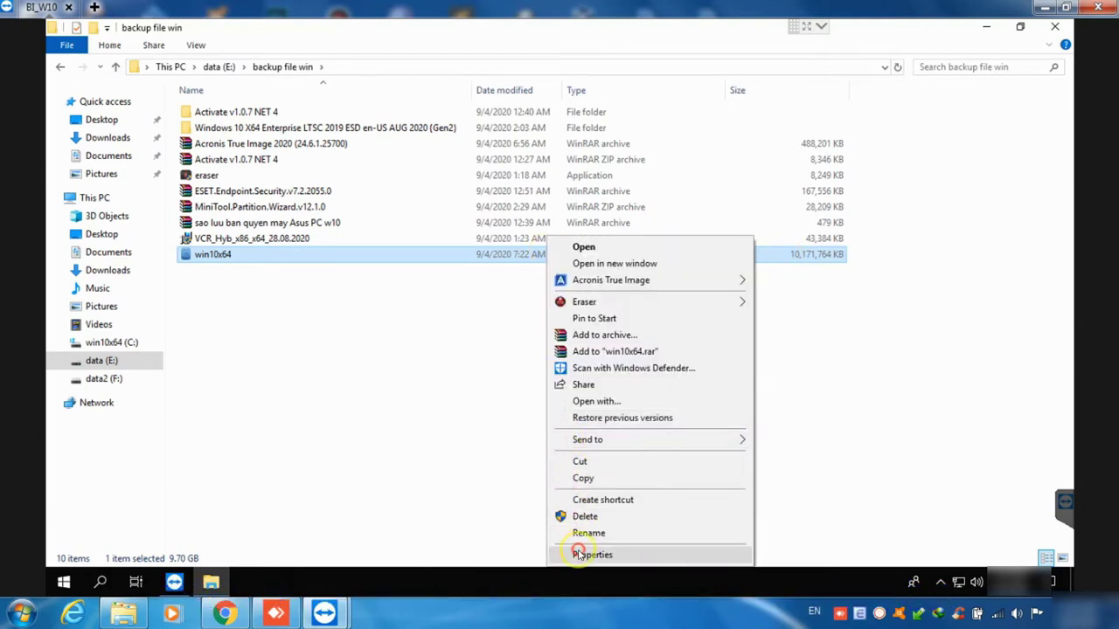
{"action": "left_click", "coordinate": [578, 554]}
{"action": "left_click", "coordinate": [648, 213]}
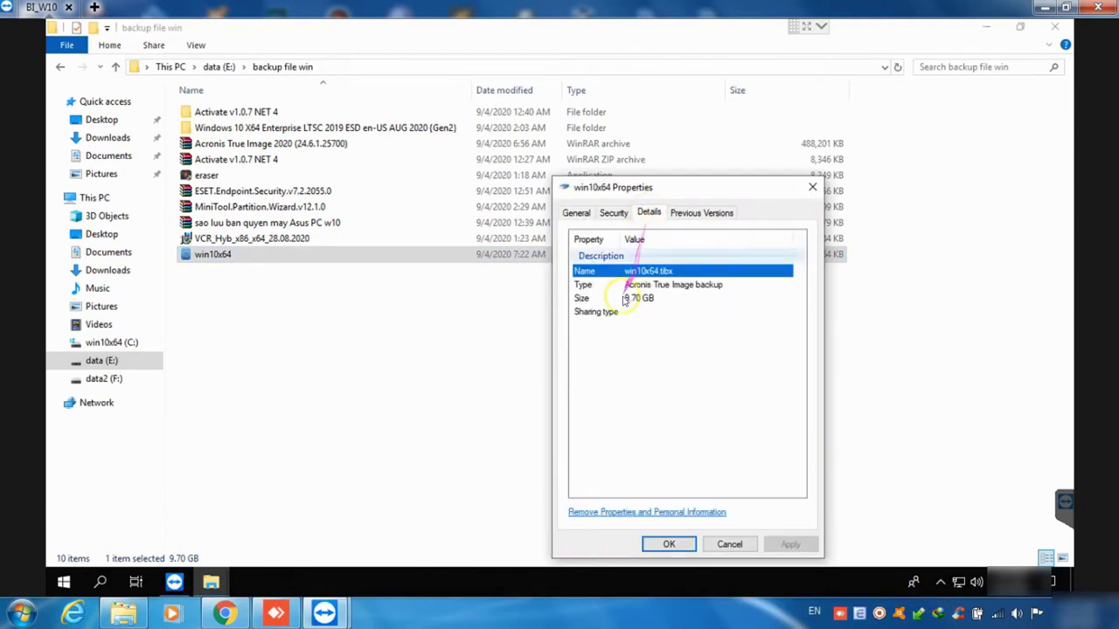
{"action": "left_click", "coordinate": [814, 190]}
Return to data (E:) and apply the Hidden attribute to the "backup file win" folder
{"action": "left_click", "coordinate": [217, 67]}
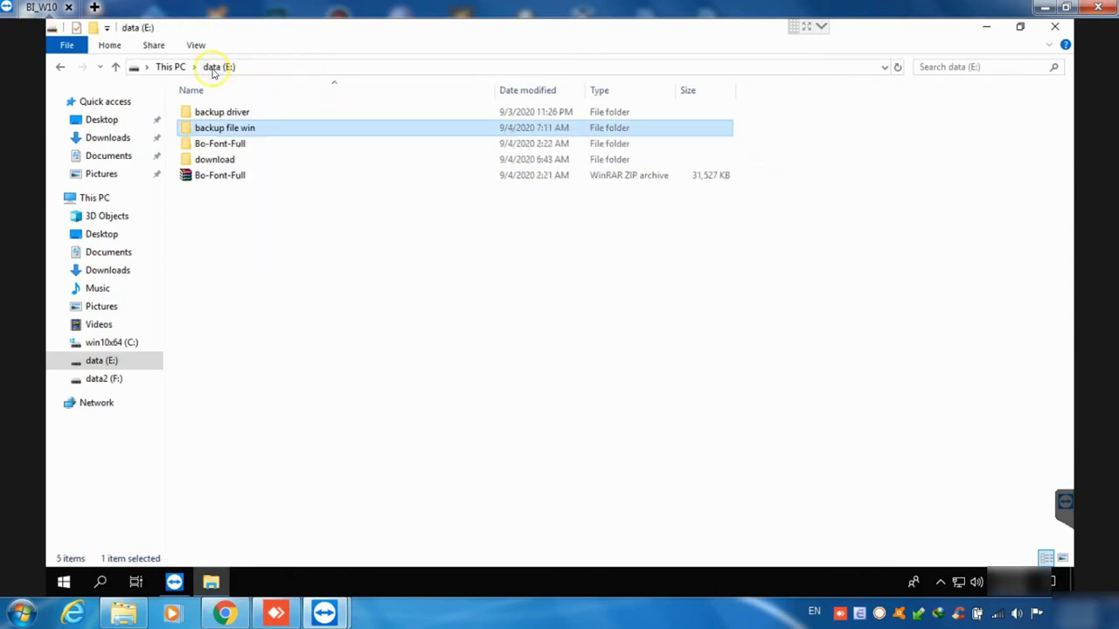
{"action": "right_click", "coordinate": [232, 130]}
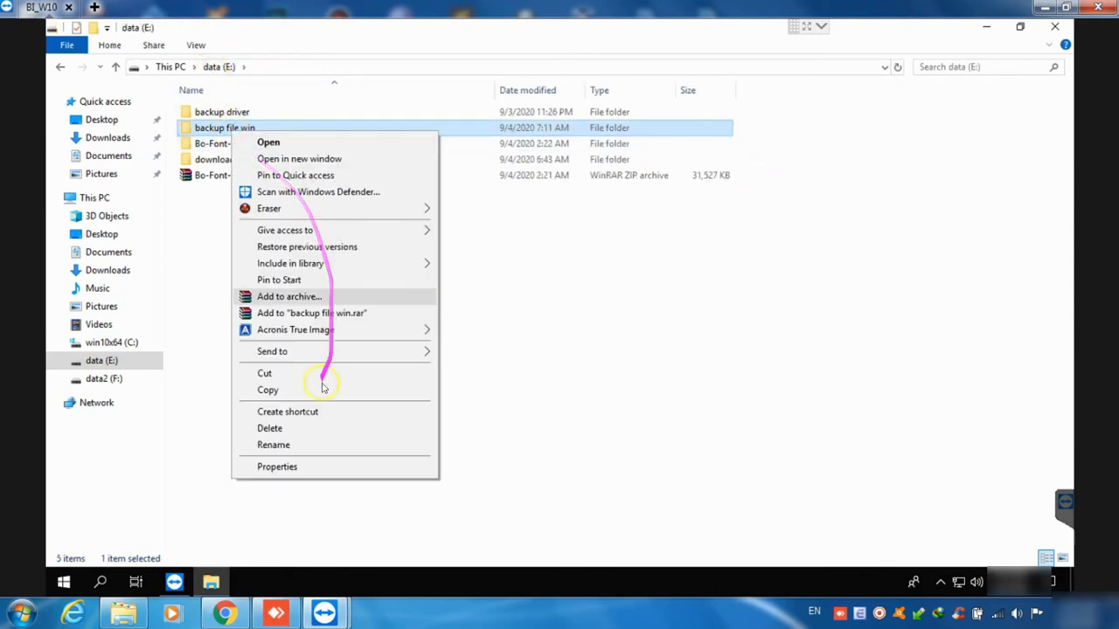
{"action": "left_click", "coordinate": [288, 470]}
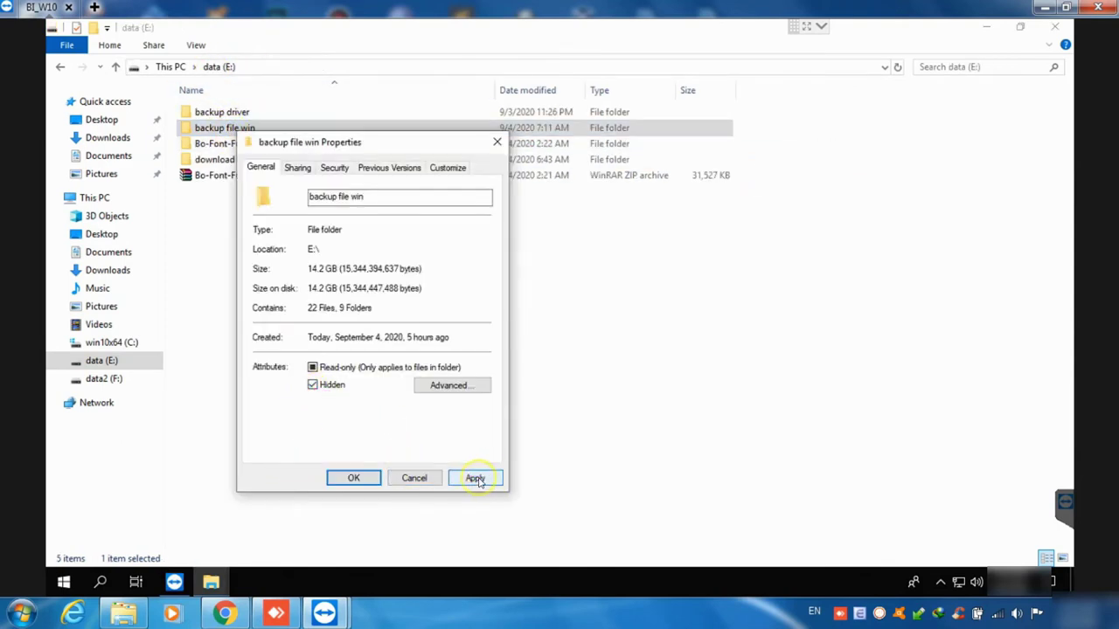
{"action": "left_click", "coordinate": [475, 478]}
{"action": "left_click", "coordinate": [422, 333]}
{"action": "left_click", "coordinate": [353, 478]}
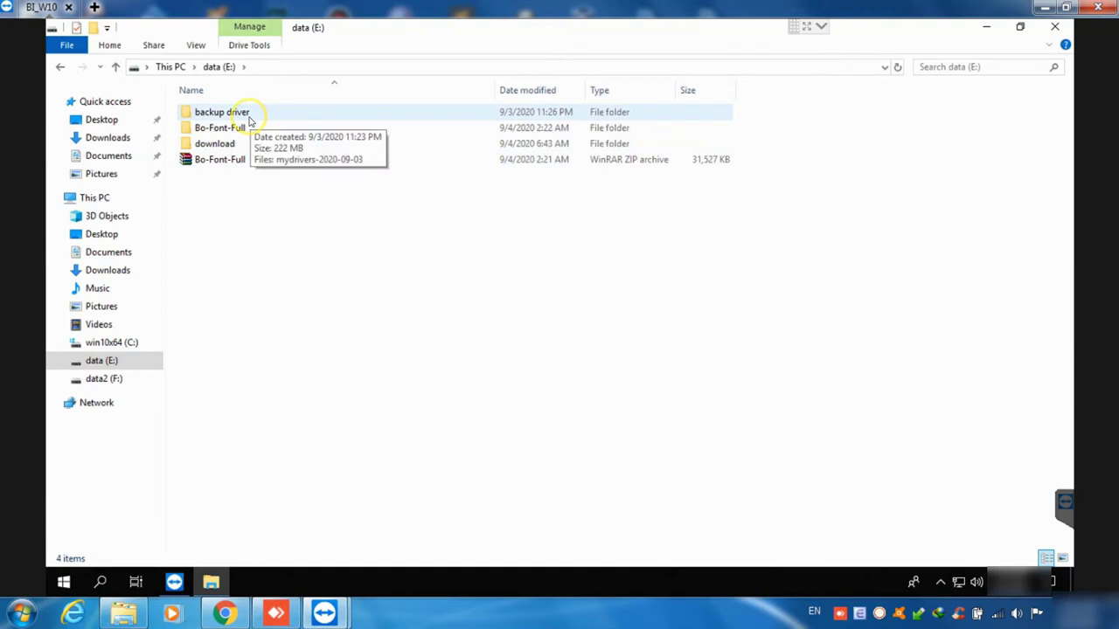
Apply the Hidden attribute to the "backup driver" folder on data (E:)
{"action": "right_click", "coordinate": [249, 123]}
{"action": "left_click", "coordinate": [295, 453]}
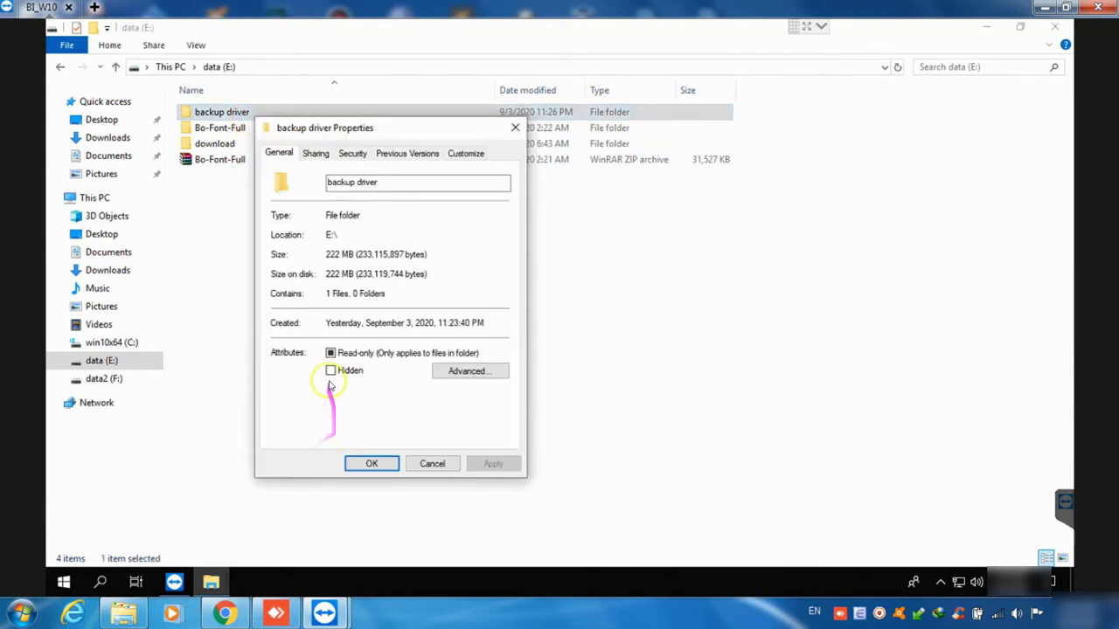
{"action": "left_click", "coordinate": [493, 464]}
{"action": "left_click", "coordinate": [492, 317]}
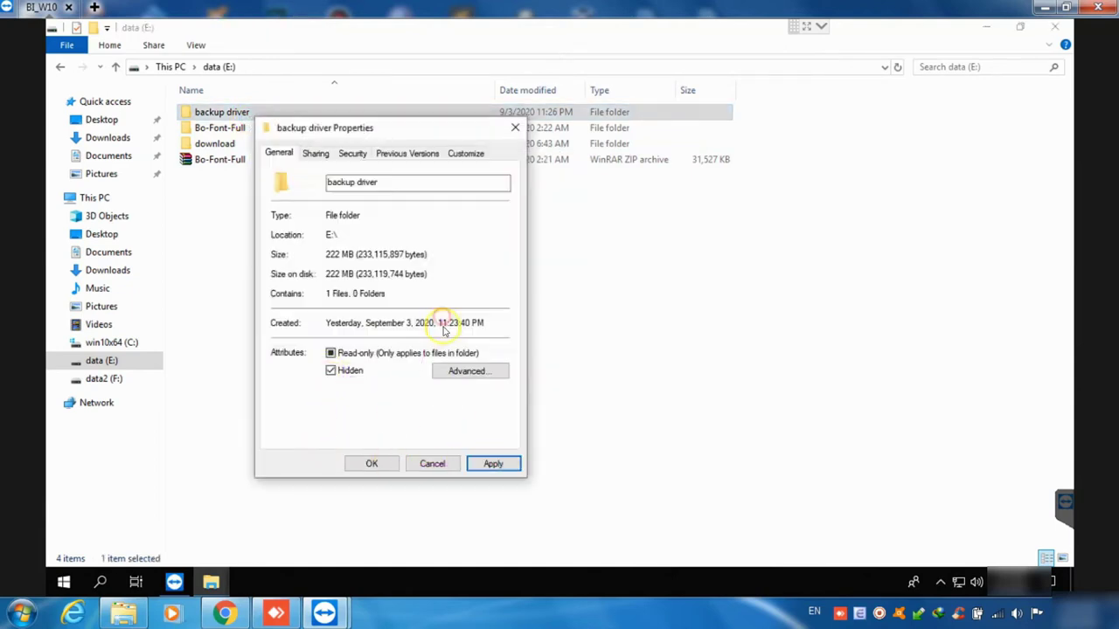
{"action": "left_click", "coordinate": [370, 464]}
{"action": "left_click", "coordinate": [612, 402]}
{"action": "left_click_drag", "start_coordinate": [466, 237], "coordinate": [673, 221]}
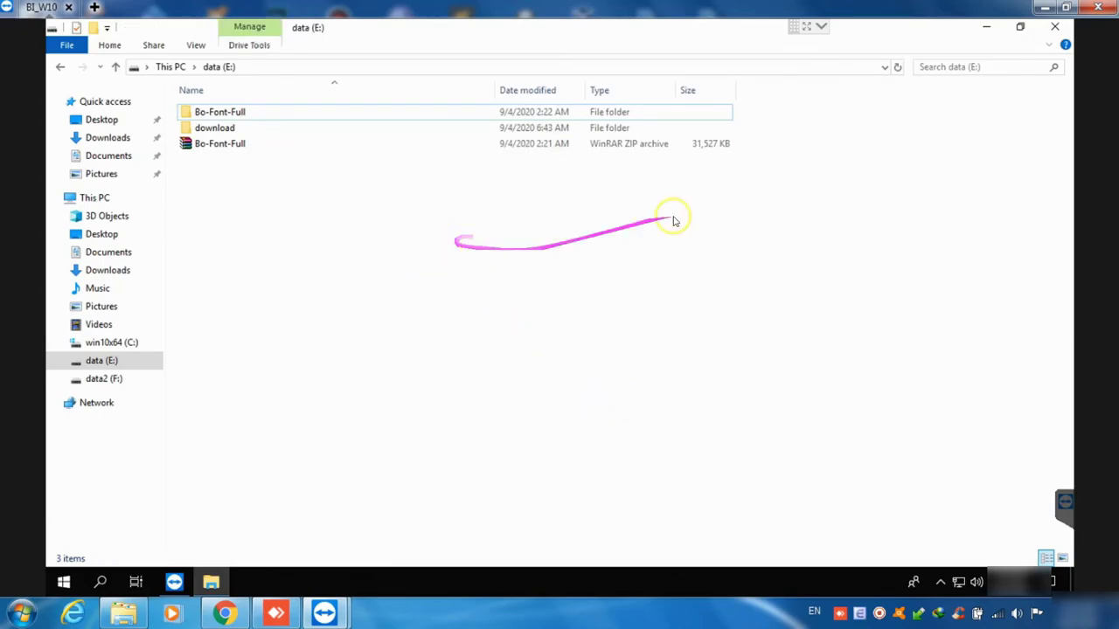
Close the File Explorer window and refresh the remote desktop
{"action": "left_click", "coordinate": [1054, 30]}
{"action": "right_click", "coordinate": [615, 210]}
{"action": "left_click", "coordinate": [512, 245]}
{"action": "right_click", "coordinate": [514, 245]}
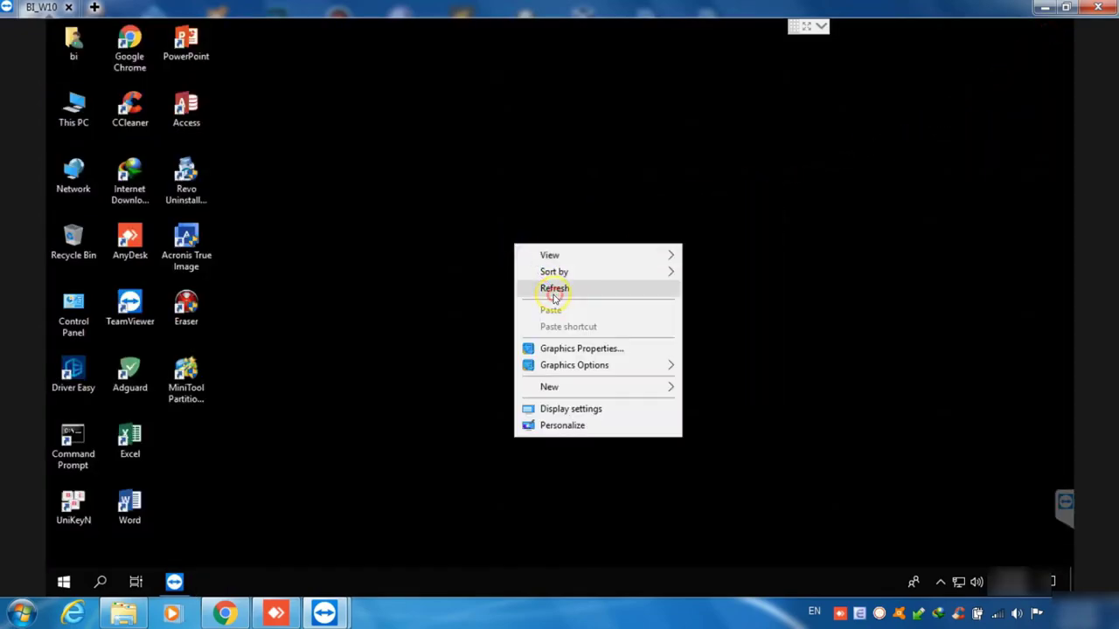
{"action": "left_click", "coordinate": [553, 297]}
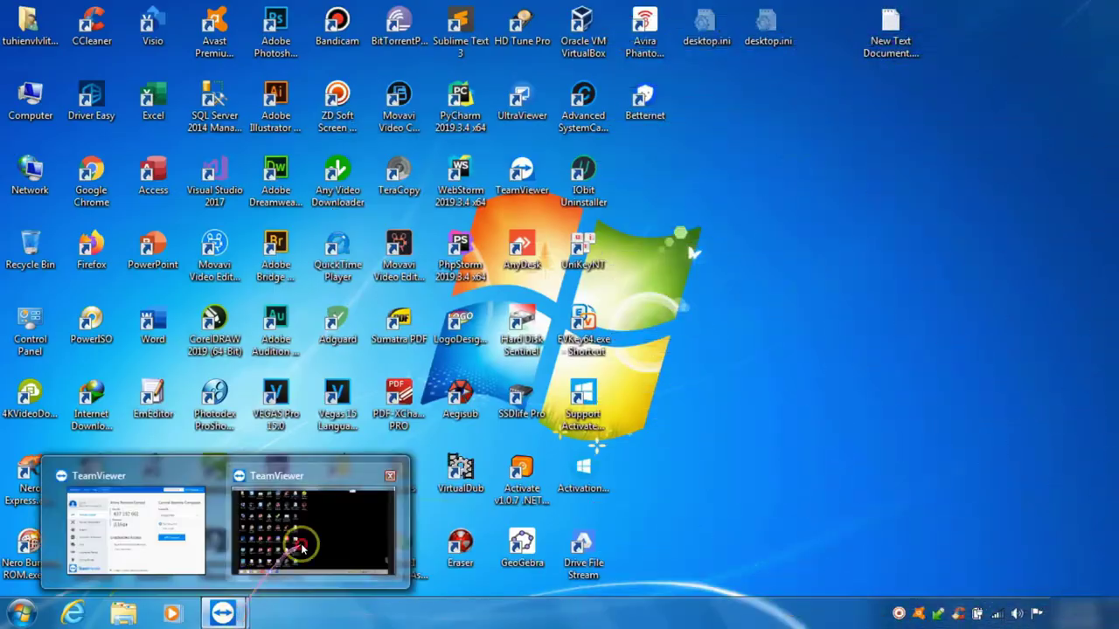
Switch to Acronis True Image in the ASUS TeamViewer session and confirm Primary active as the WIN 8.1 recovery partition's type
{"action": "left_click", "coordinate": [292, 540]}
{"action": "left_click", "coordinate": [311, 579]}
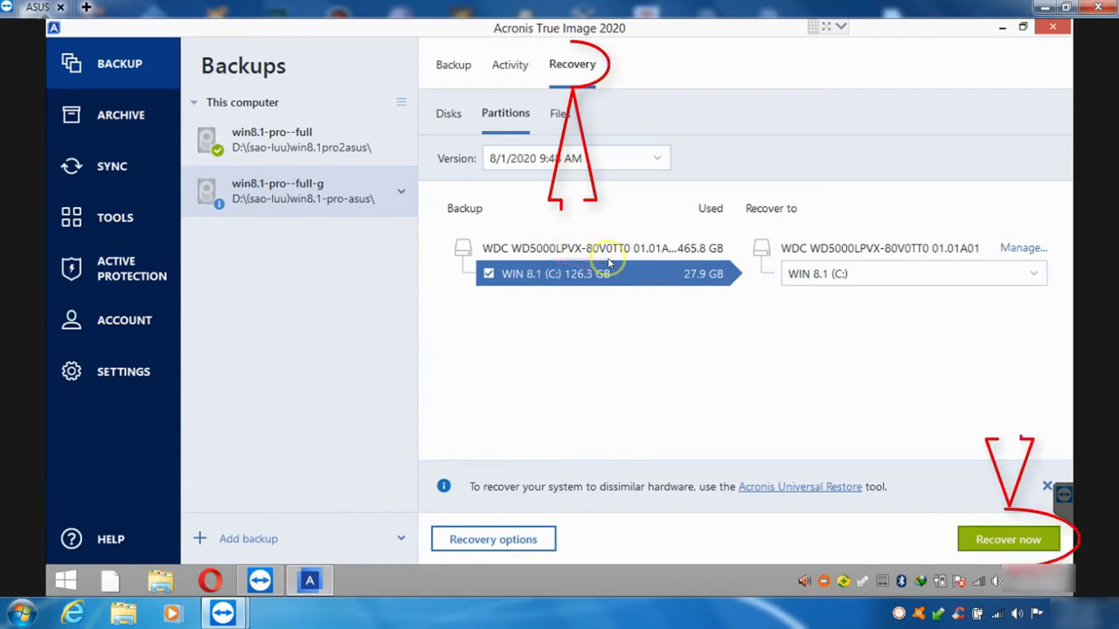
{"action": "left_click", "coordinate": [1007, 252]}
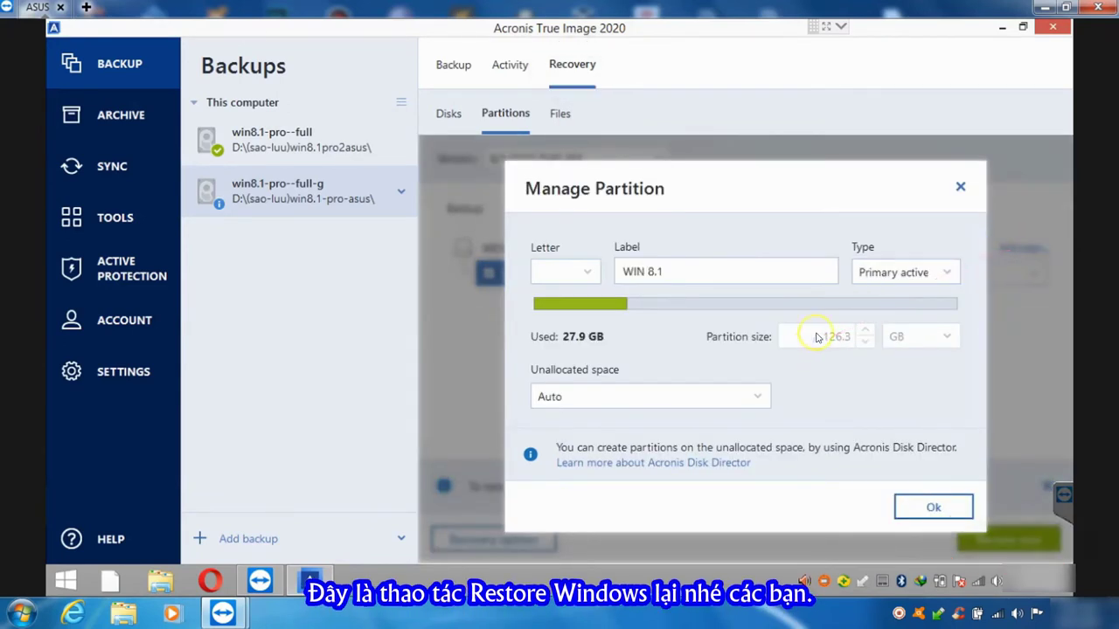
{"action": "left_click", "coordinate": [923, 276]}
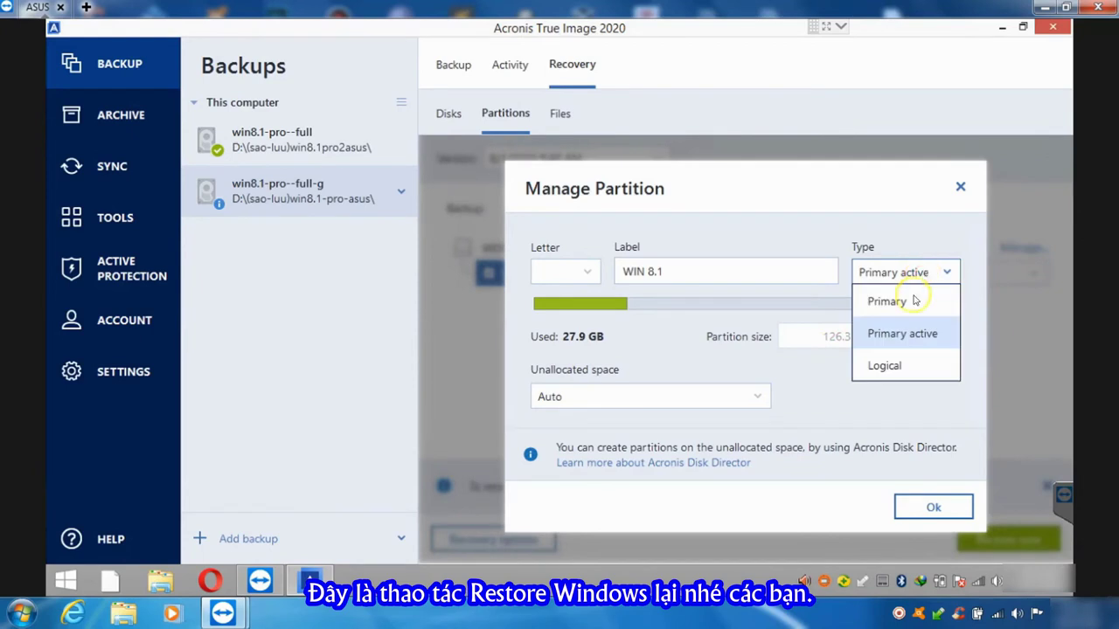
{"action": "left_click", "coordinate": [897, 335]}
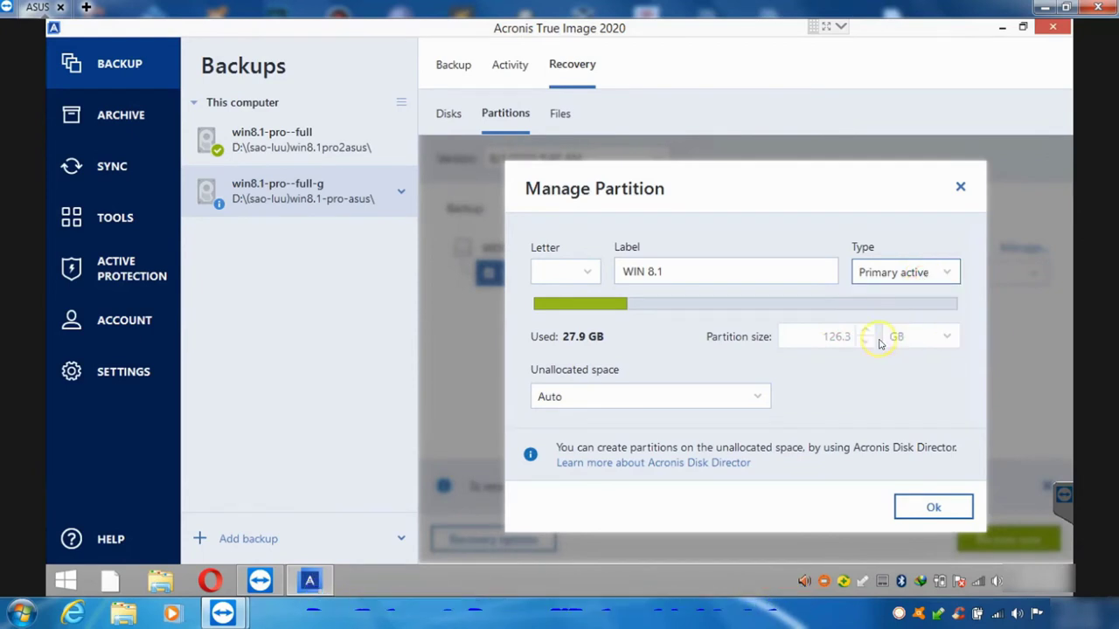
{"action": "left_click", "coordinate": [930, 512]}
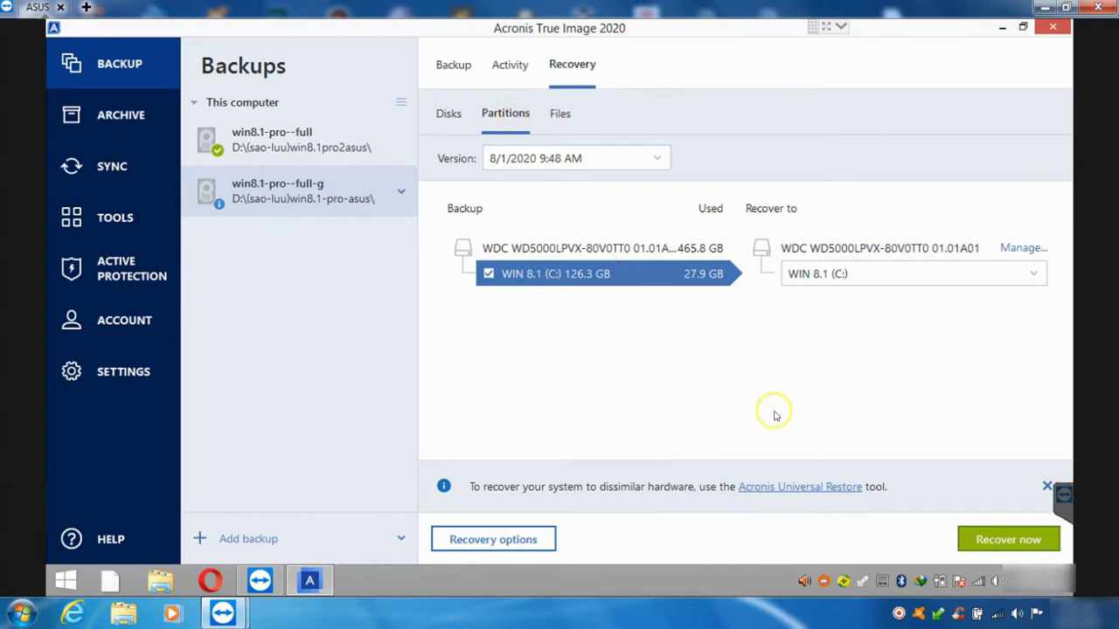
{"action": "left_click", "coordinate": [401, 191]}
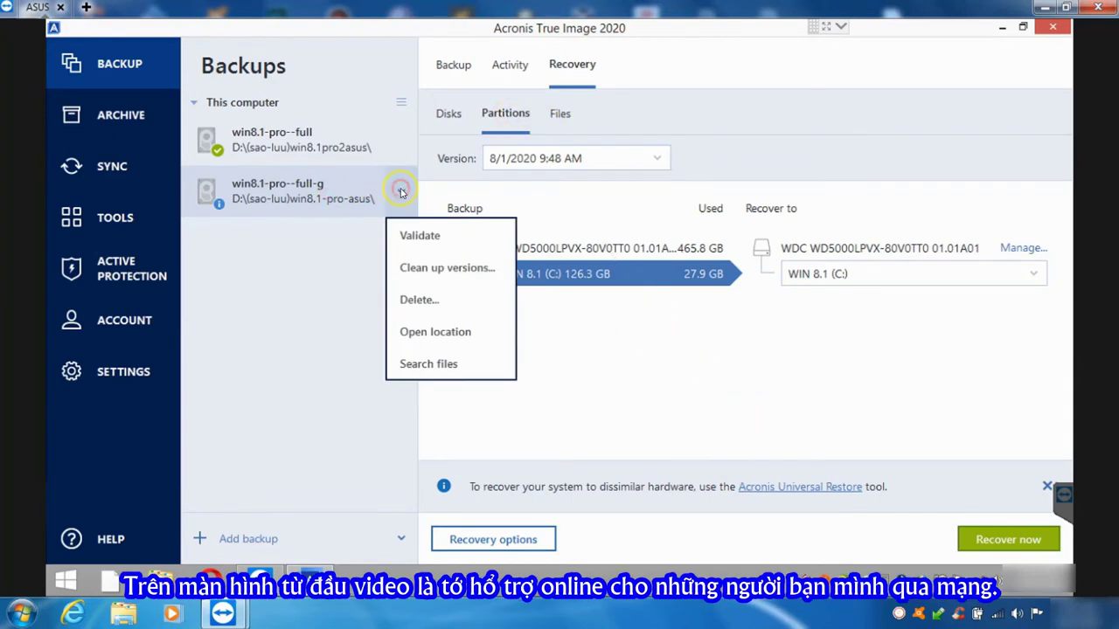
{"action": "left_click", "coordinate": [401, 192]}
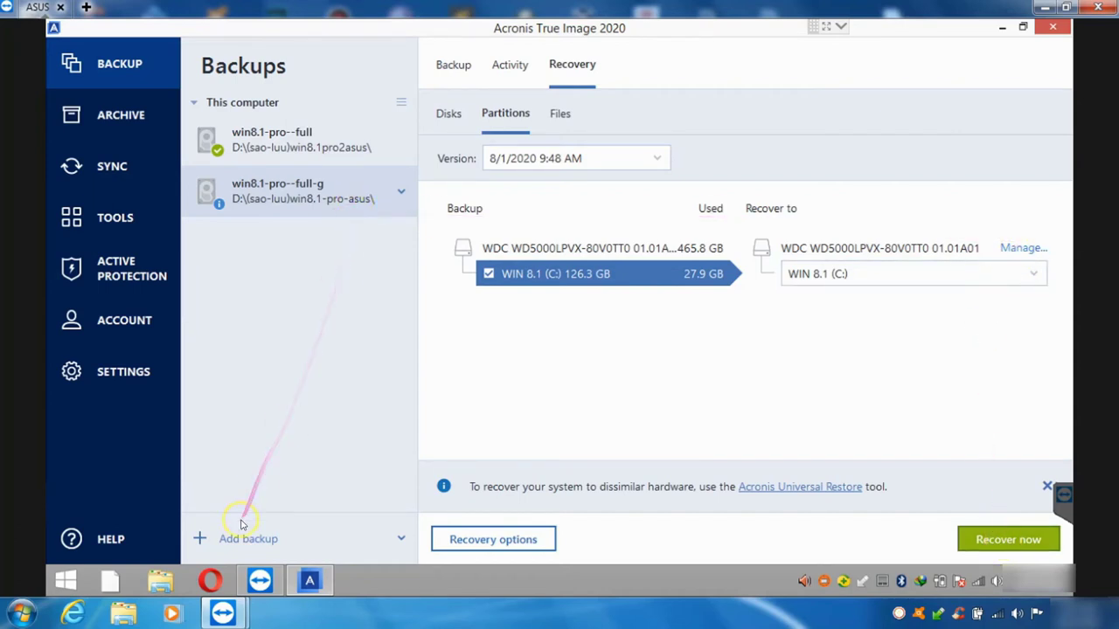
Start recovering the WIN 8.1 (C:) partition, accepting the computer restart and allowing Acronis to change the Master Boot Record
{"action": "left_click", "coordinate": [1006, 541]}
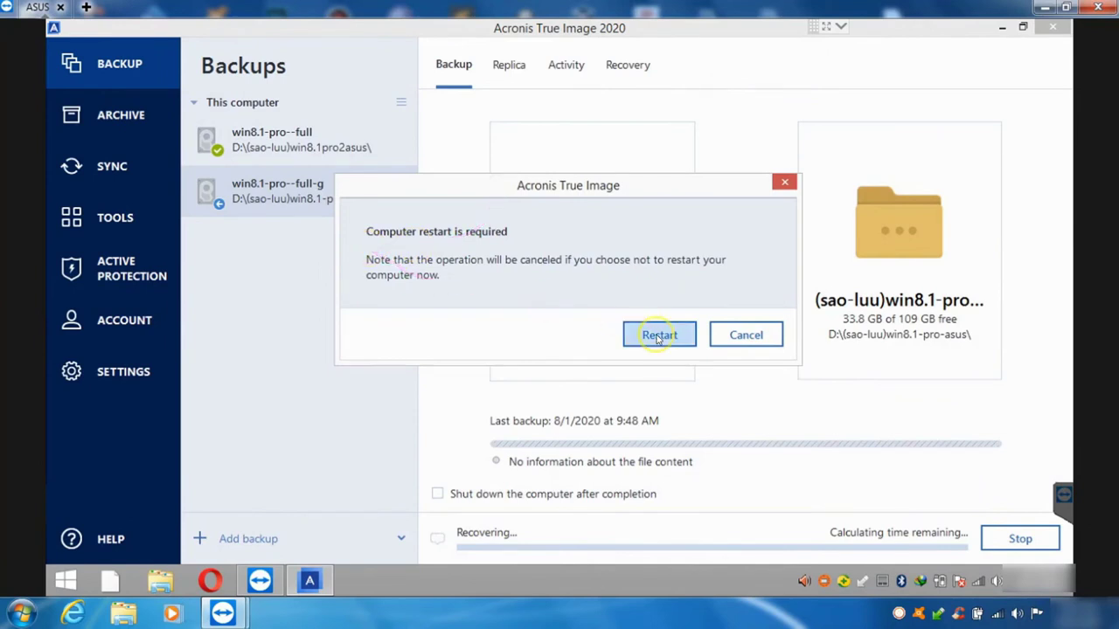
{"action": "left_click", "coordinate": [659, 336]}
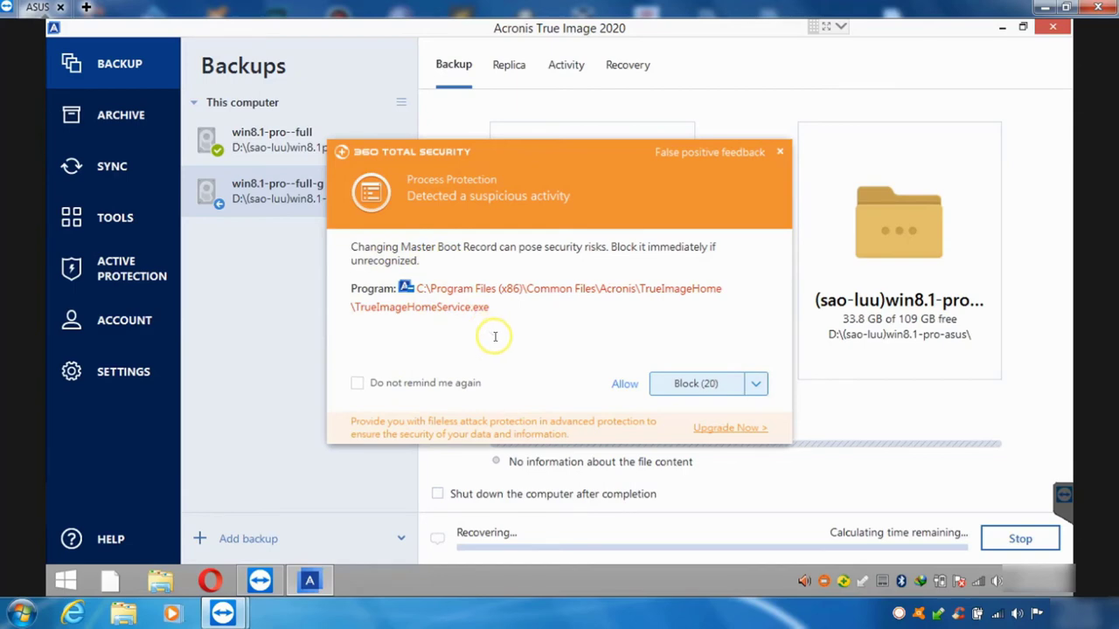
{"action": "left_click", "coordinate": [504, 306]}
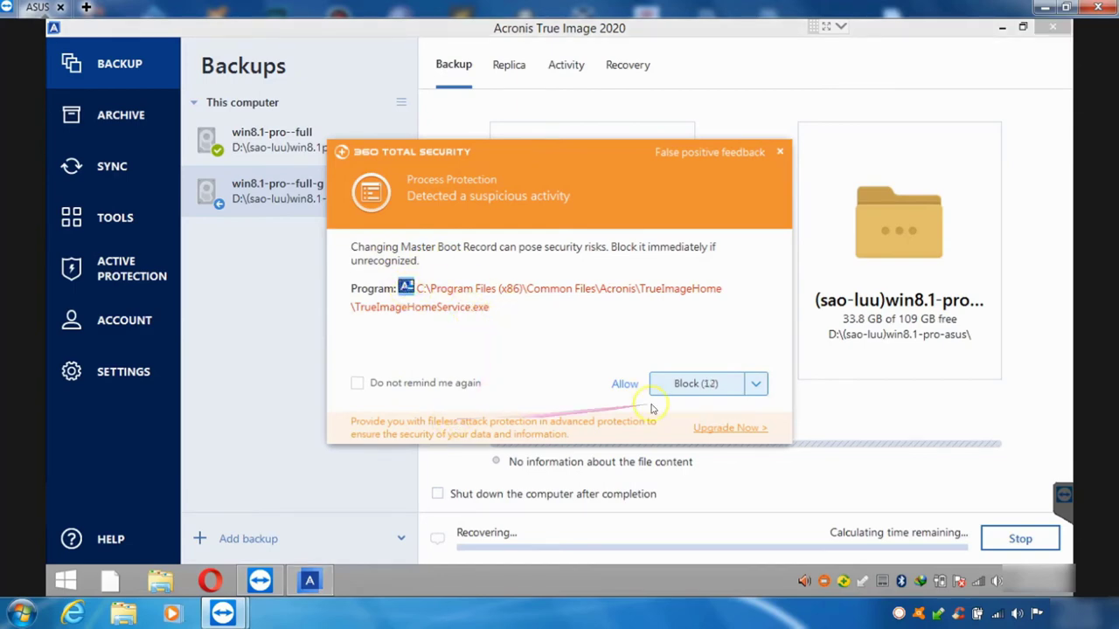
{"action": "left_click", "coordinate": [619, 386]}
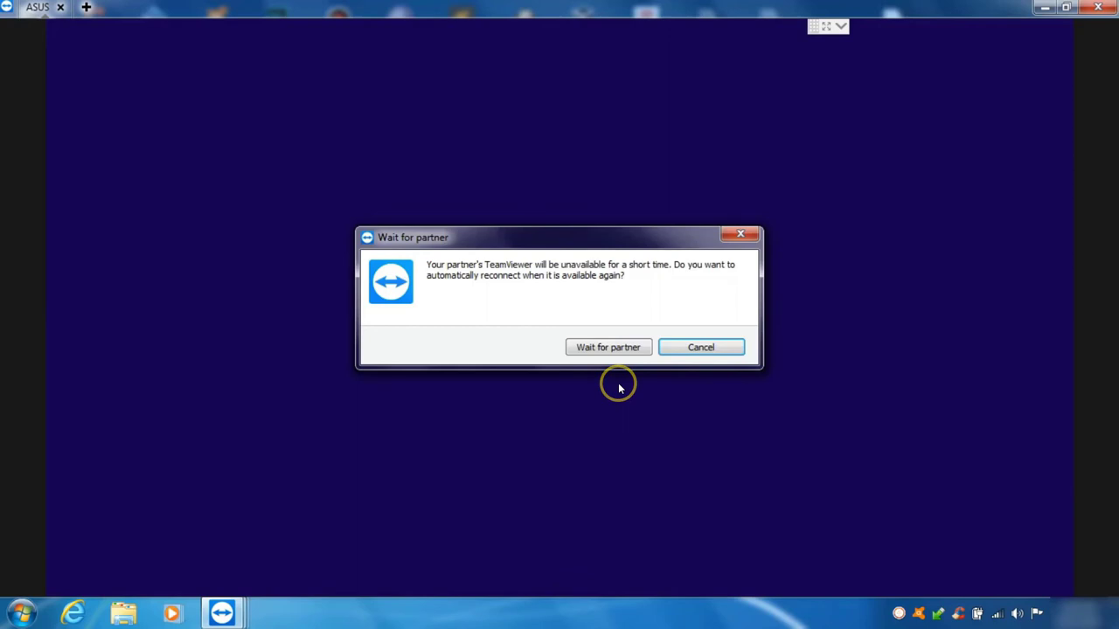
Dismiss the prompt to wait for the partner and end the ASUS remote session
{"action": "left_click_drag", "start_coordinate": [575, 245], "coordinate": [490, 133]}
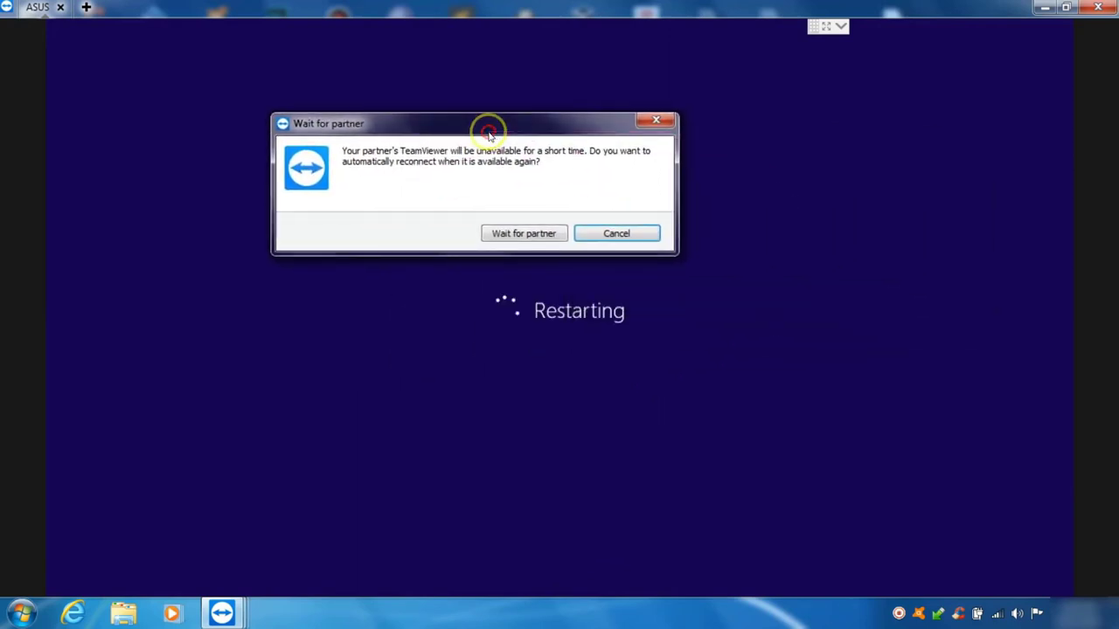
{"action": "left_click", "coordinate": [657, 125]}
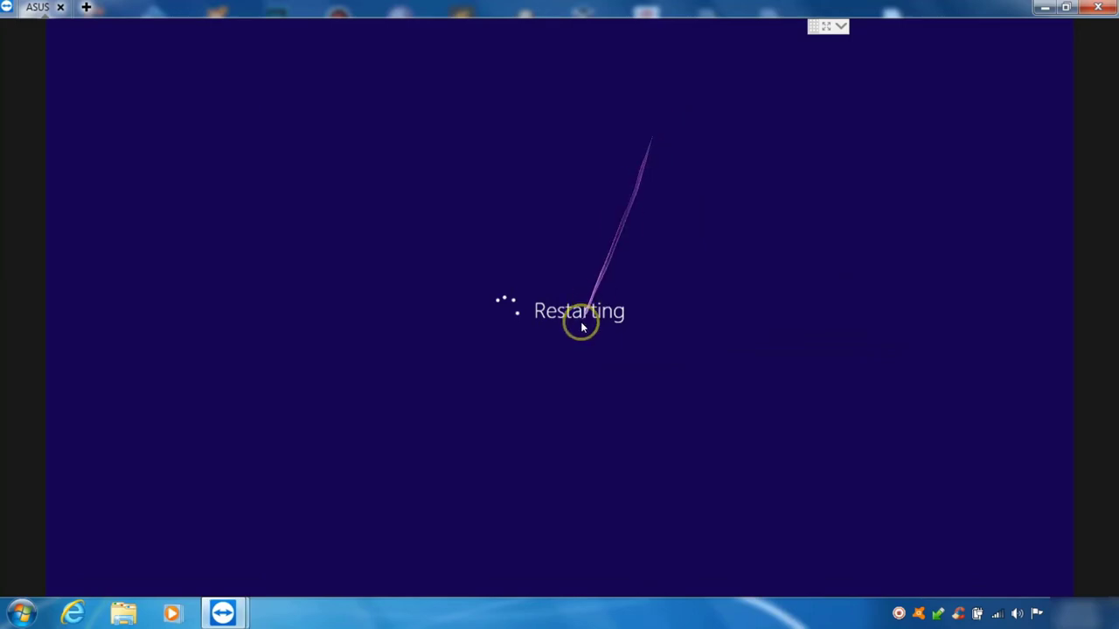
{"action": "mouse_move", "coordinate": [221, 612]}
{"action": "left_click", "coordinate": [391, 476]}
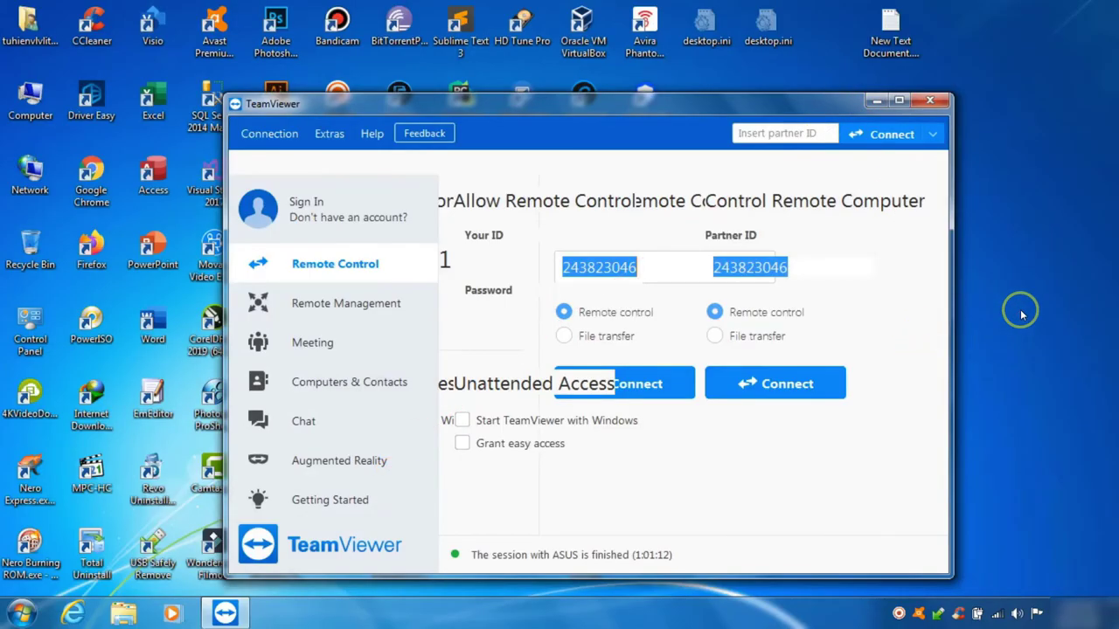
{"action": "left_click", "coordinate": [1021, 313]}
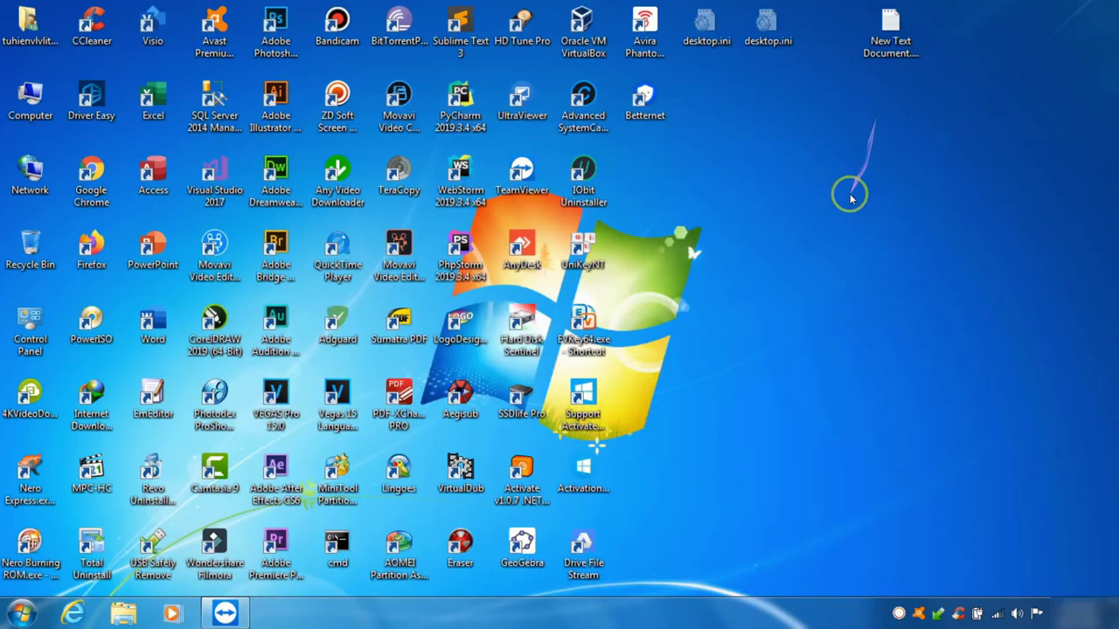